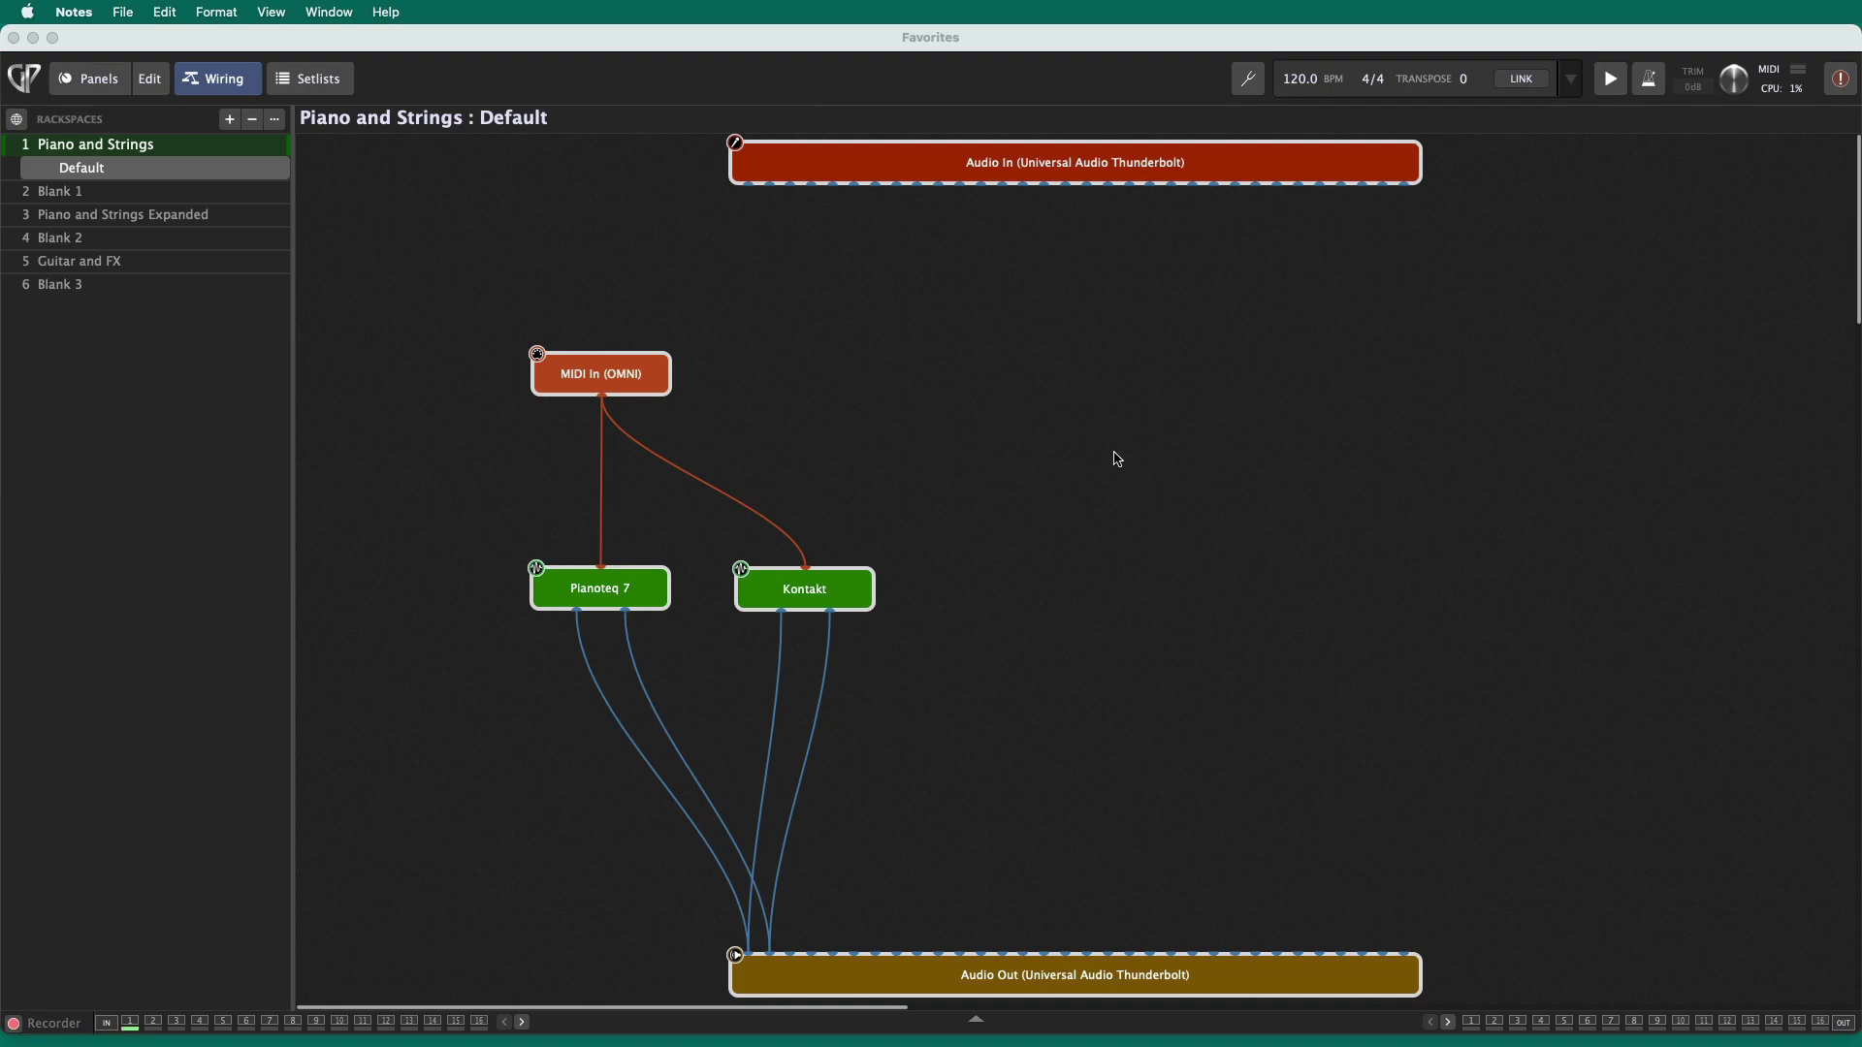
- Check the Pianoteq 7 and Kontakt plugin editors, closing each afterwards
{"action": "left_click", "coordinate": [625, 388]}
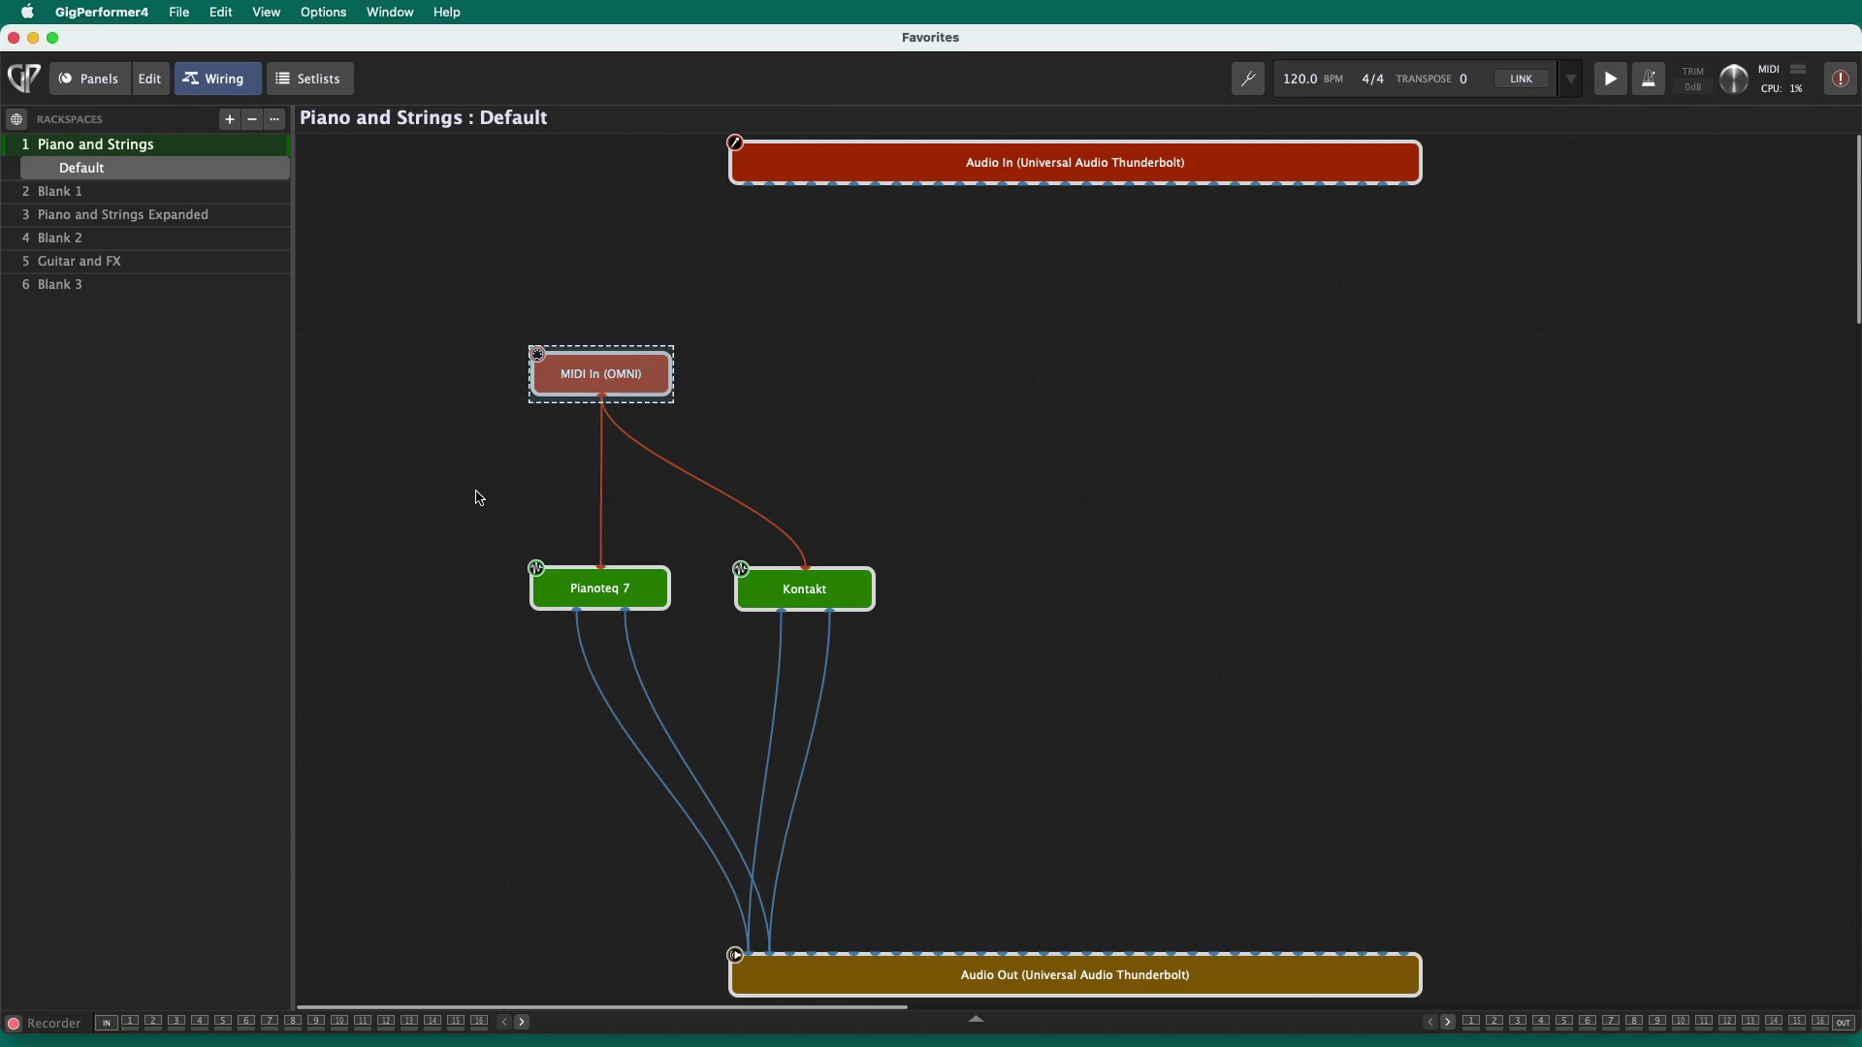
{"action": "left_click_drag", "start_coordinate": [475, 491], "coordinate": [817, 663]}
{"action": "left_click", "coordinate": [669, 526]}
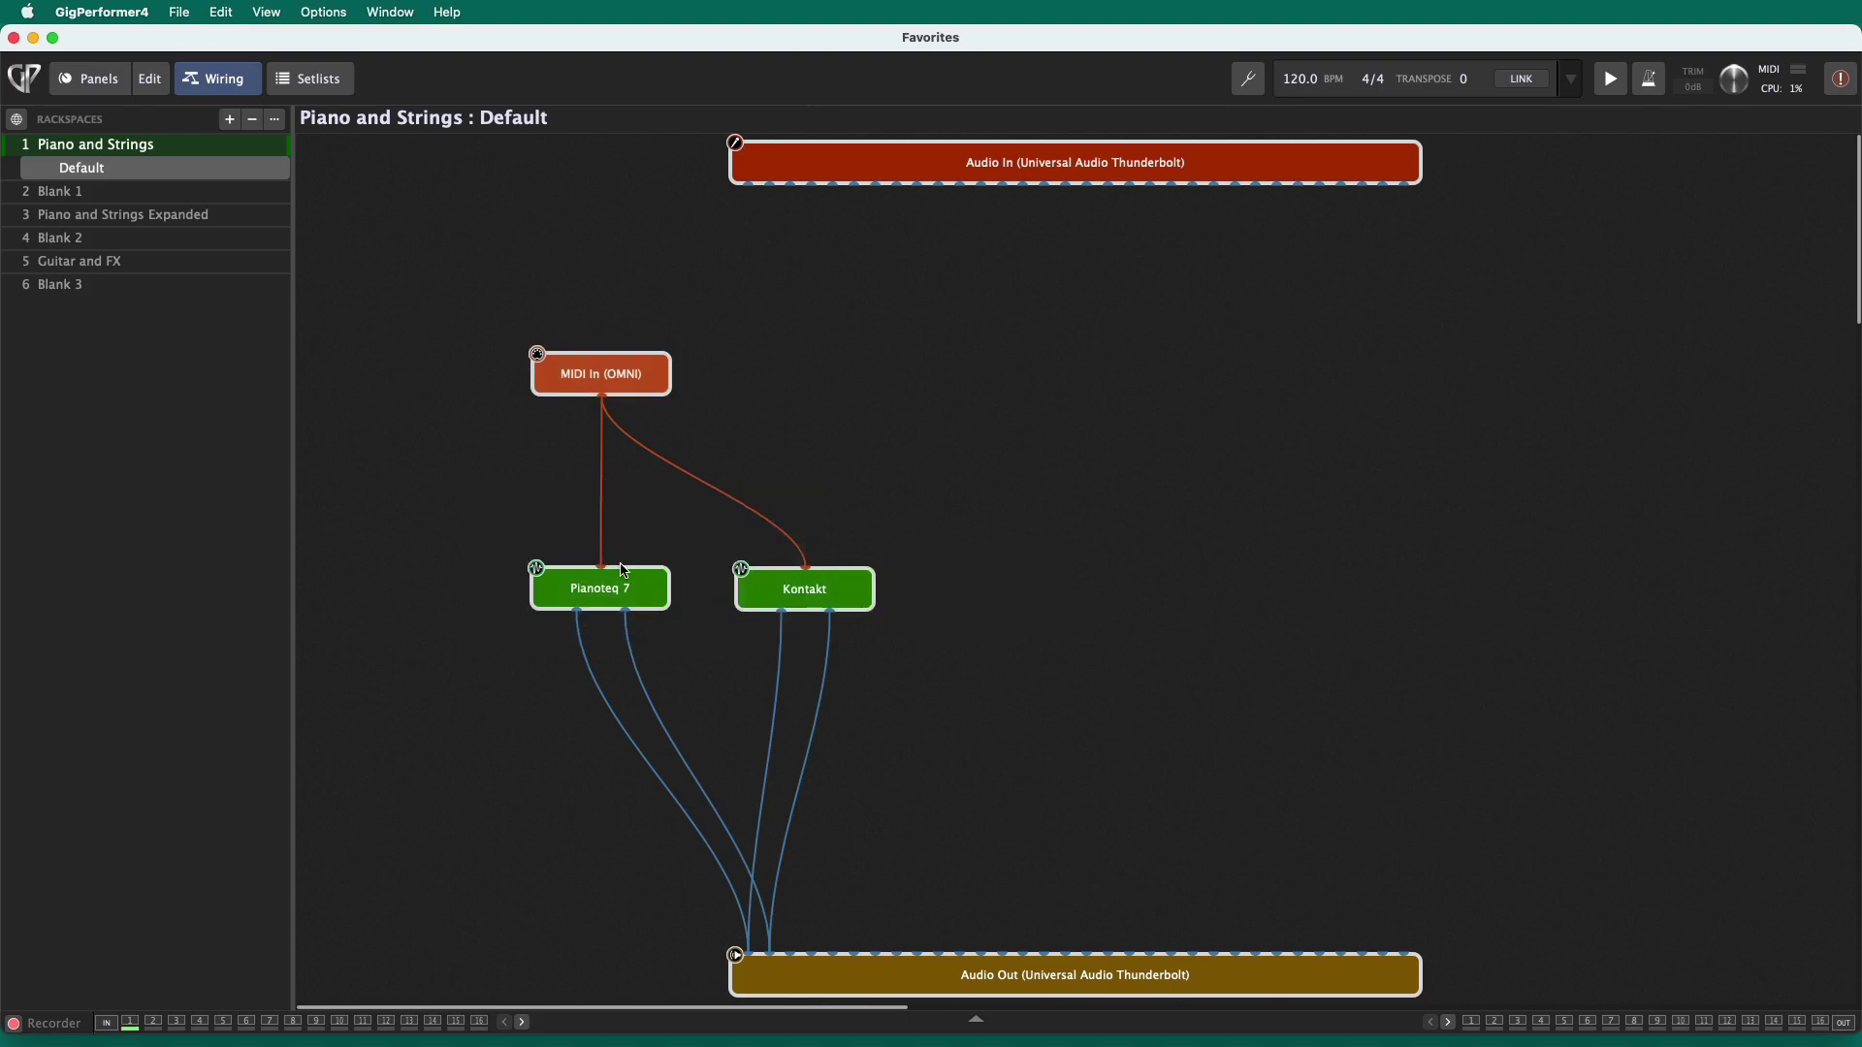
{"action": "double_click", "coordinate": [602, 593]}
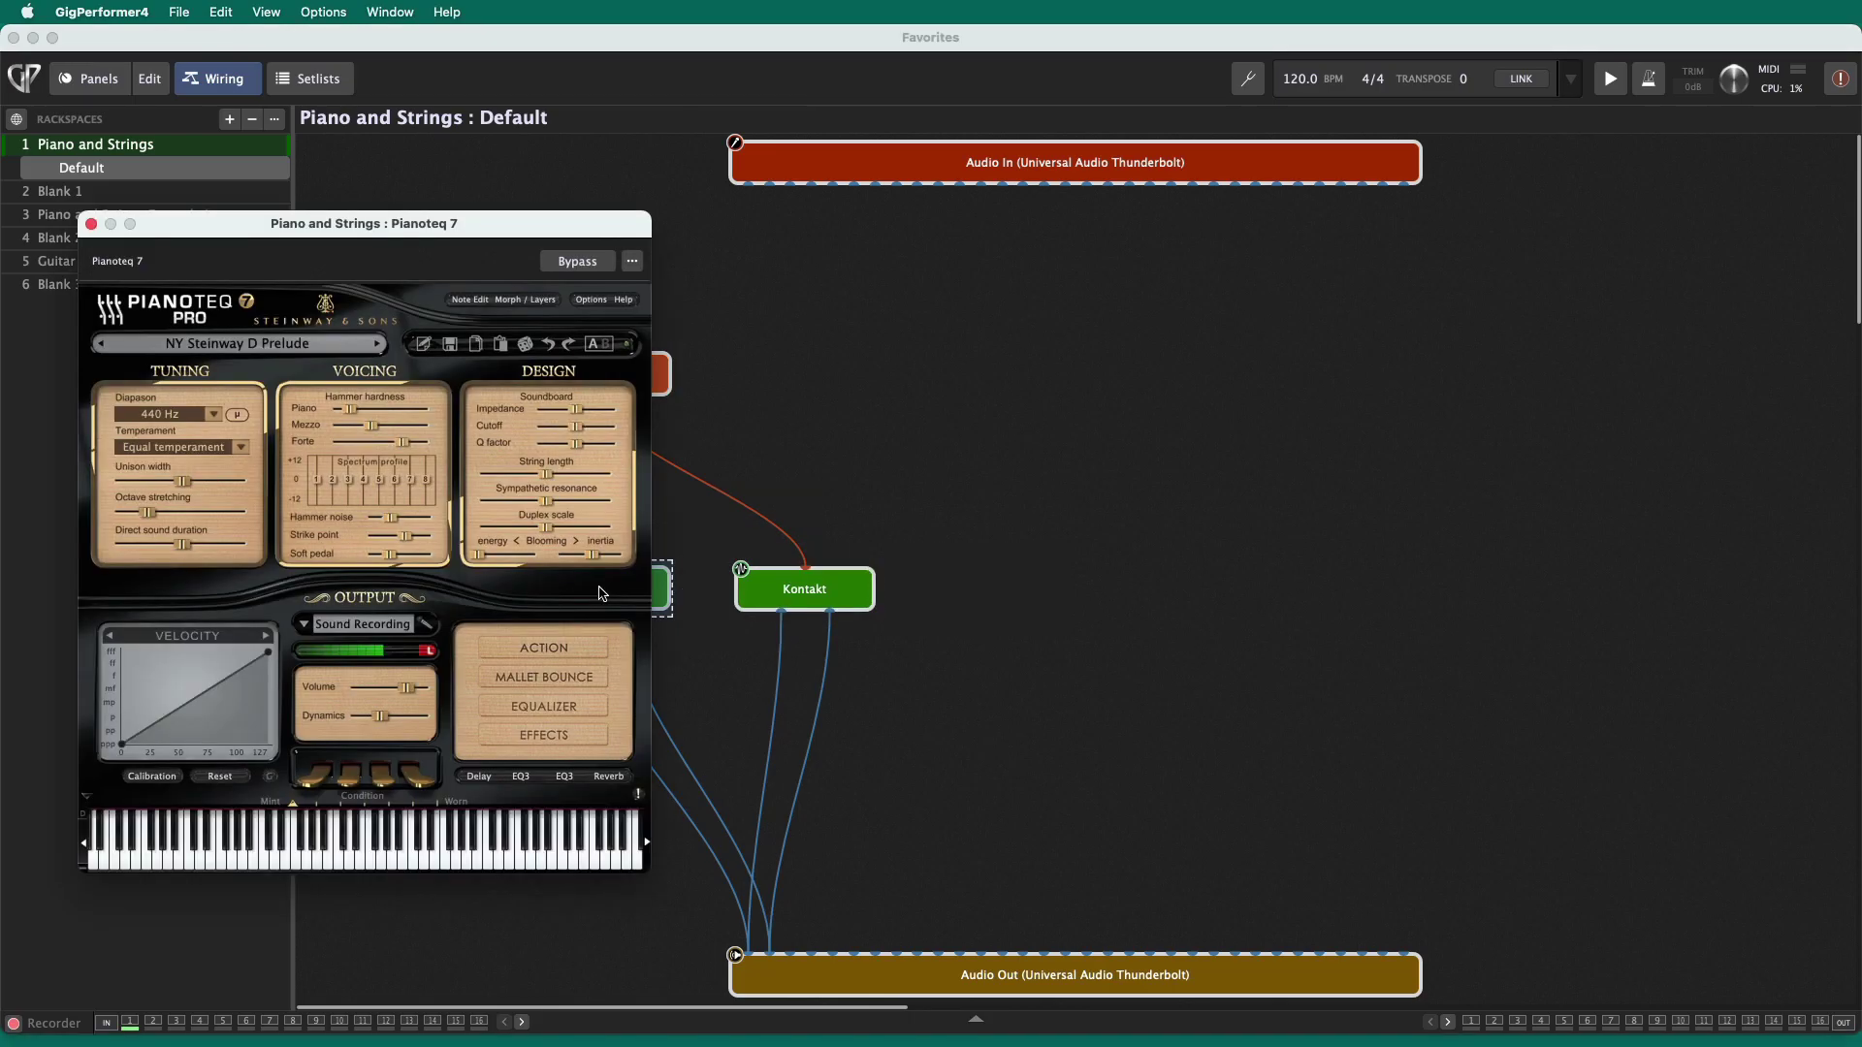
{"action": "left_click", "coordinate": [91, 225]}
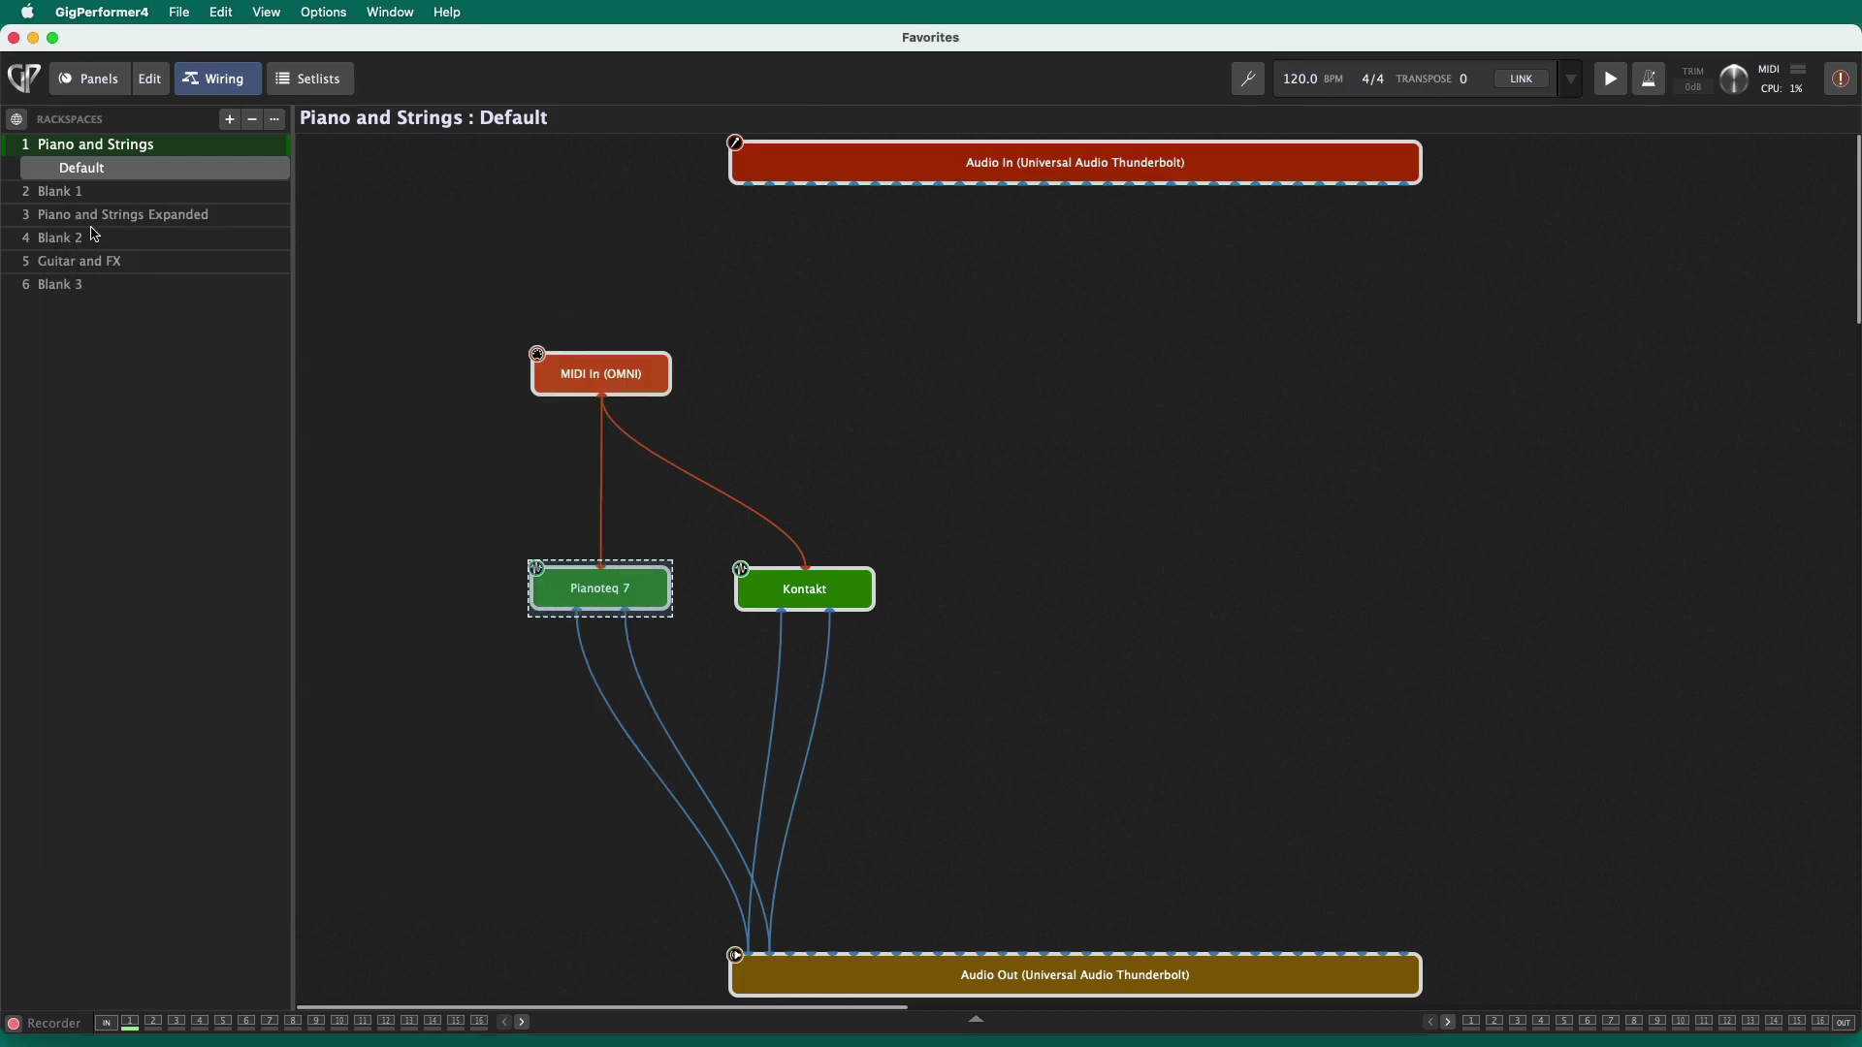
{"action": "left_click", "coordinate": [812, 605]}
{"action": "double_click", "coordinate": [813, 605]}
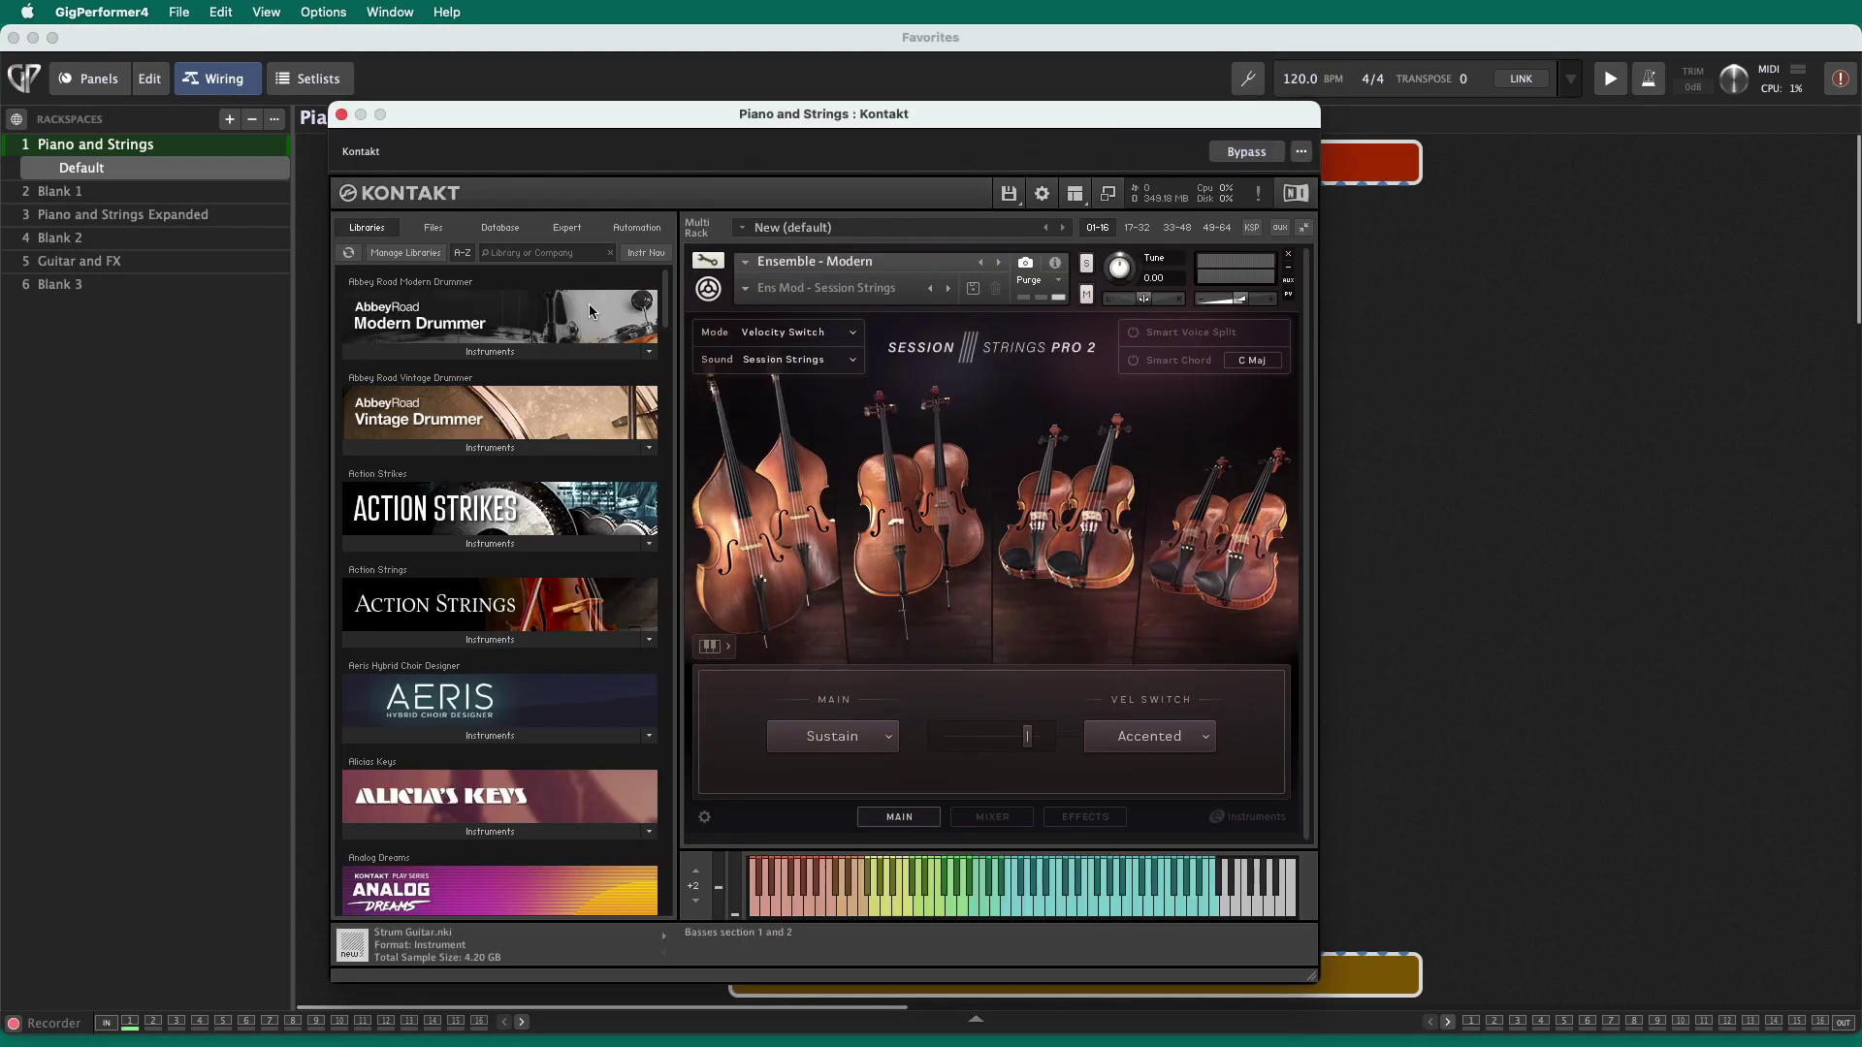
{"action": "left_click", "coordinate": [340, 116]}
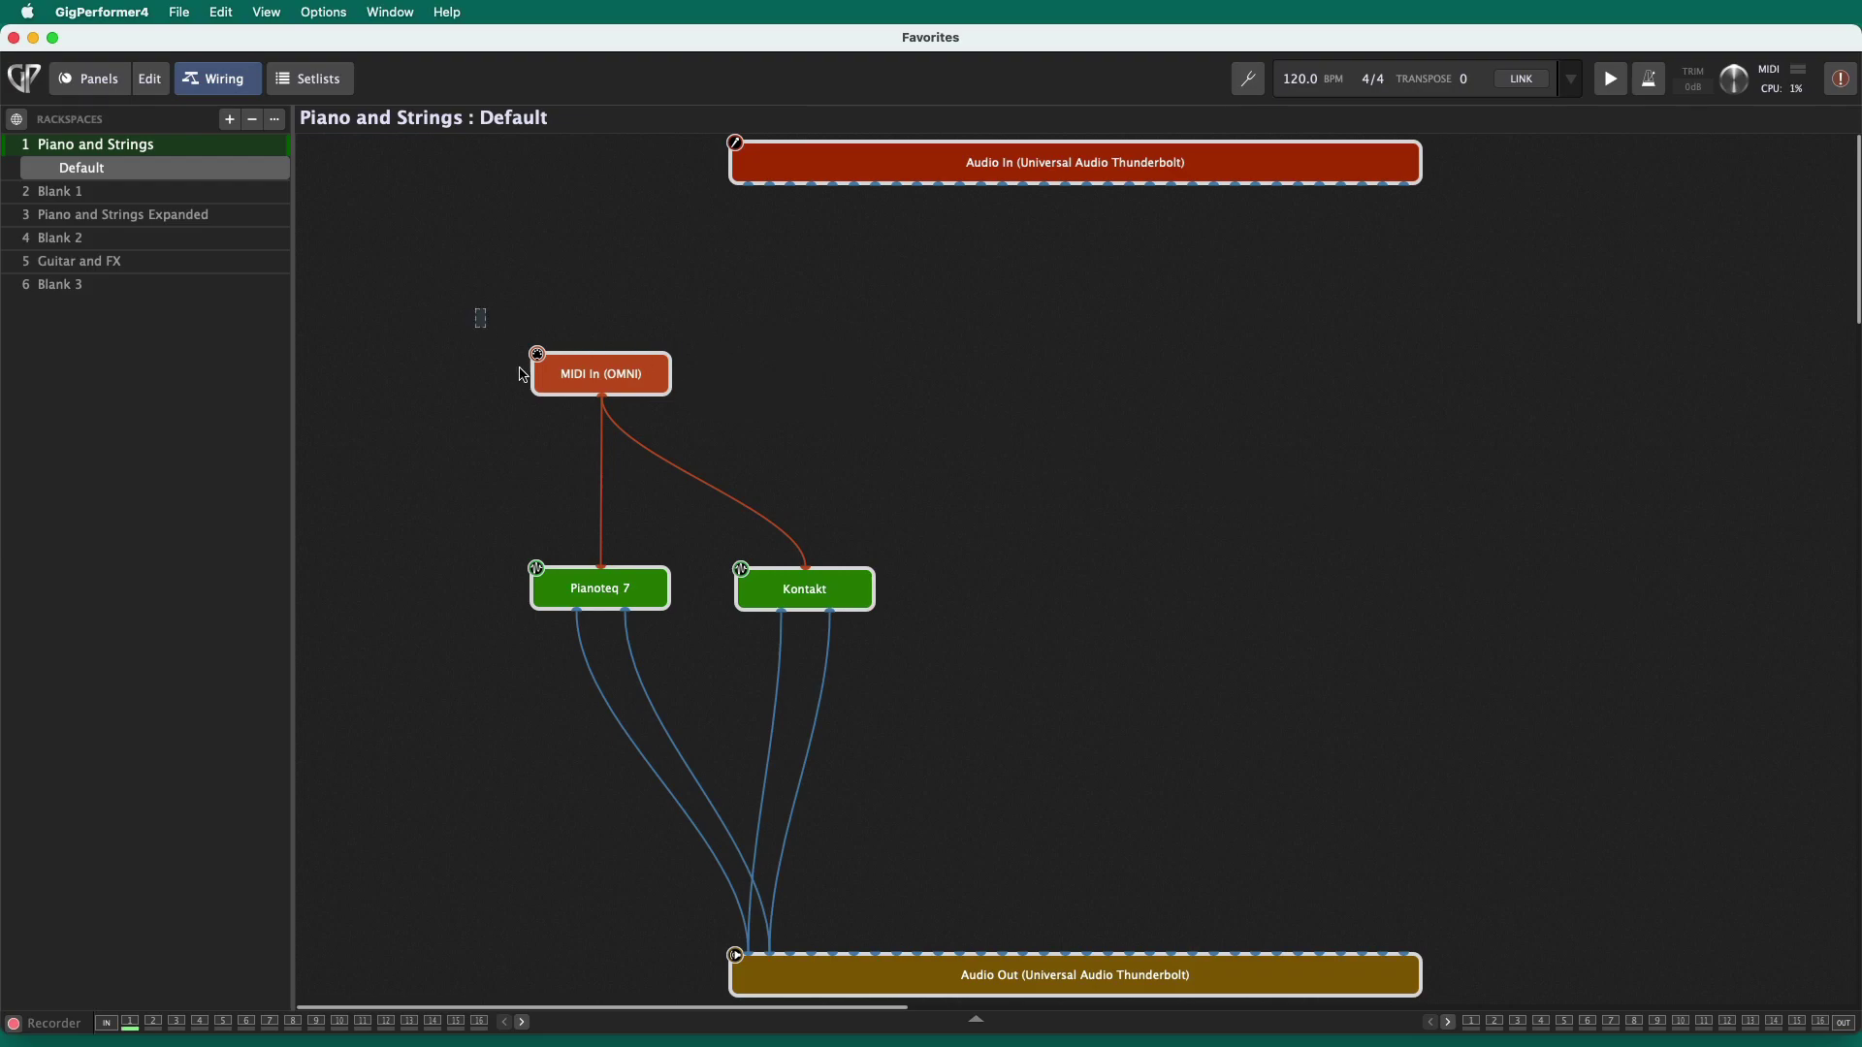
- Select the MIDI In, Pianoteq 7 and Kontakt blocks together and choose Save as Favorite
{"action": "left_click_drag", "start_coordinate": [476, 309], "coordinate": [904, 663]}
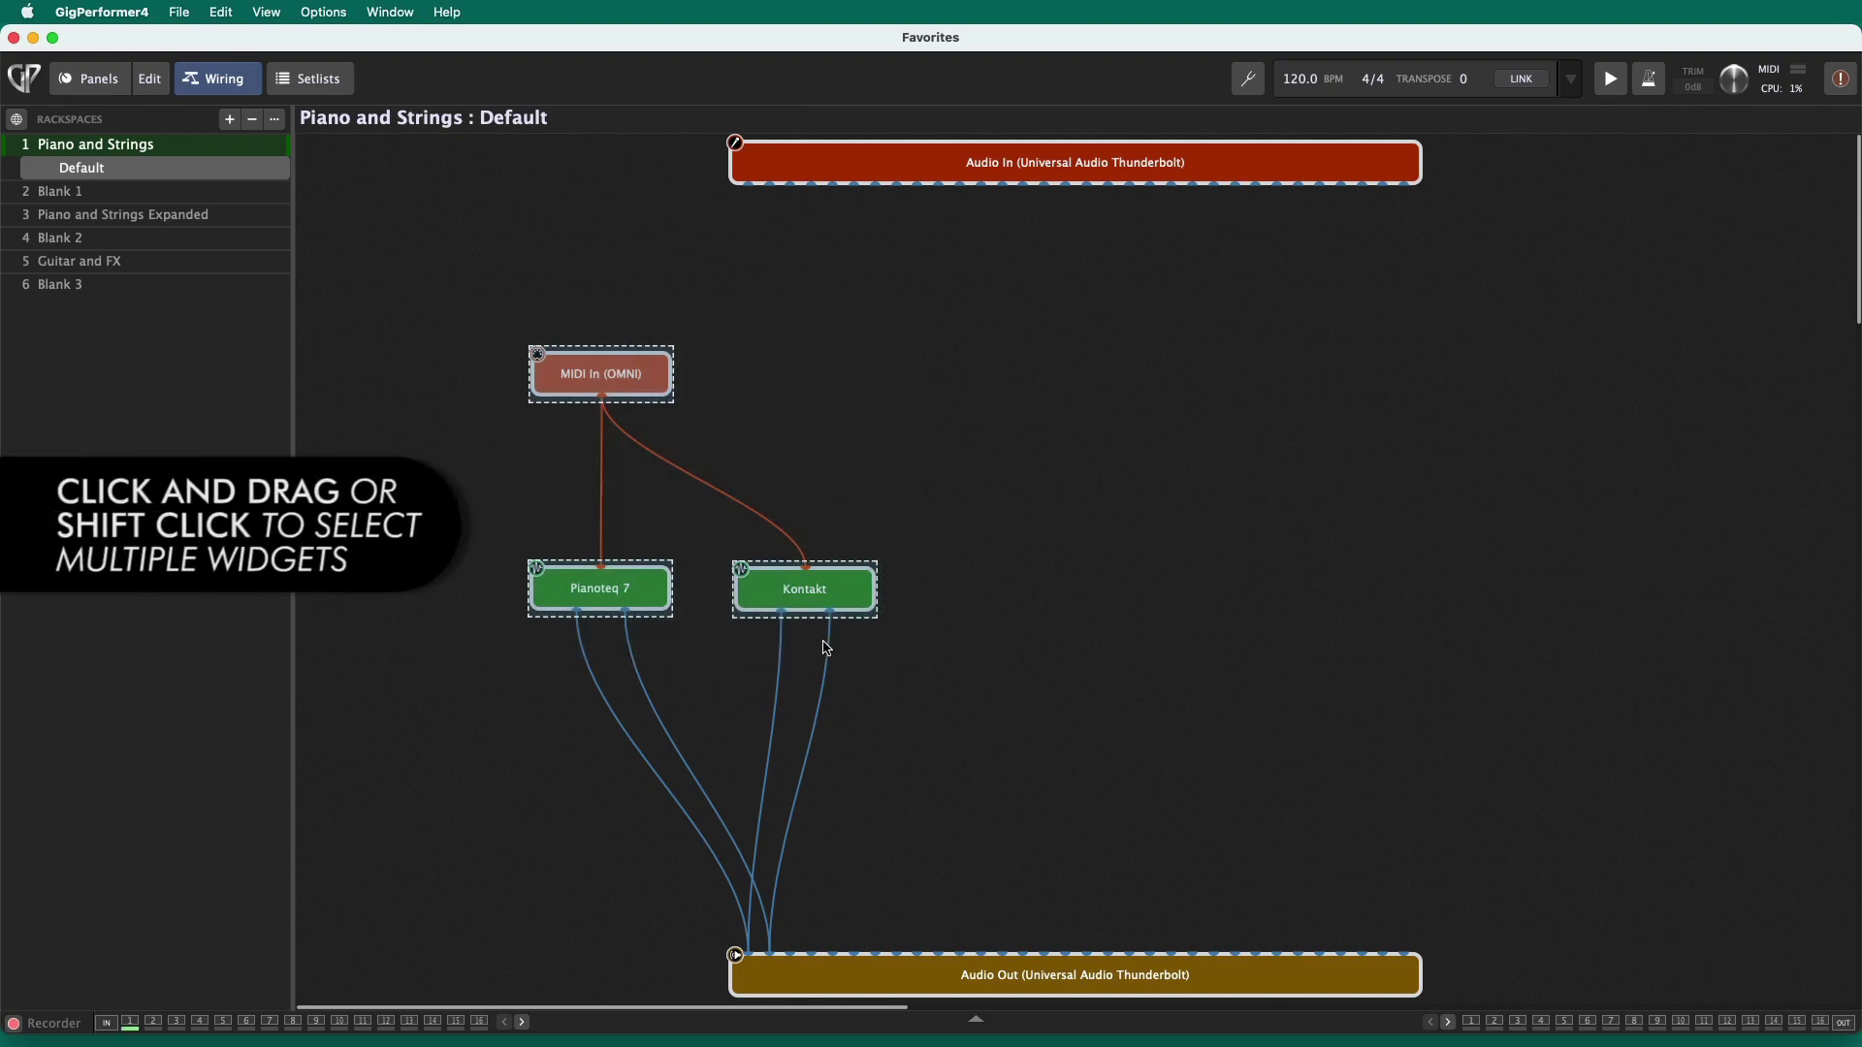
{"action": "right_click", "coordinate": [781, 590]}
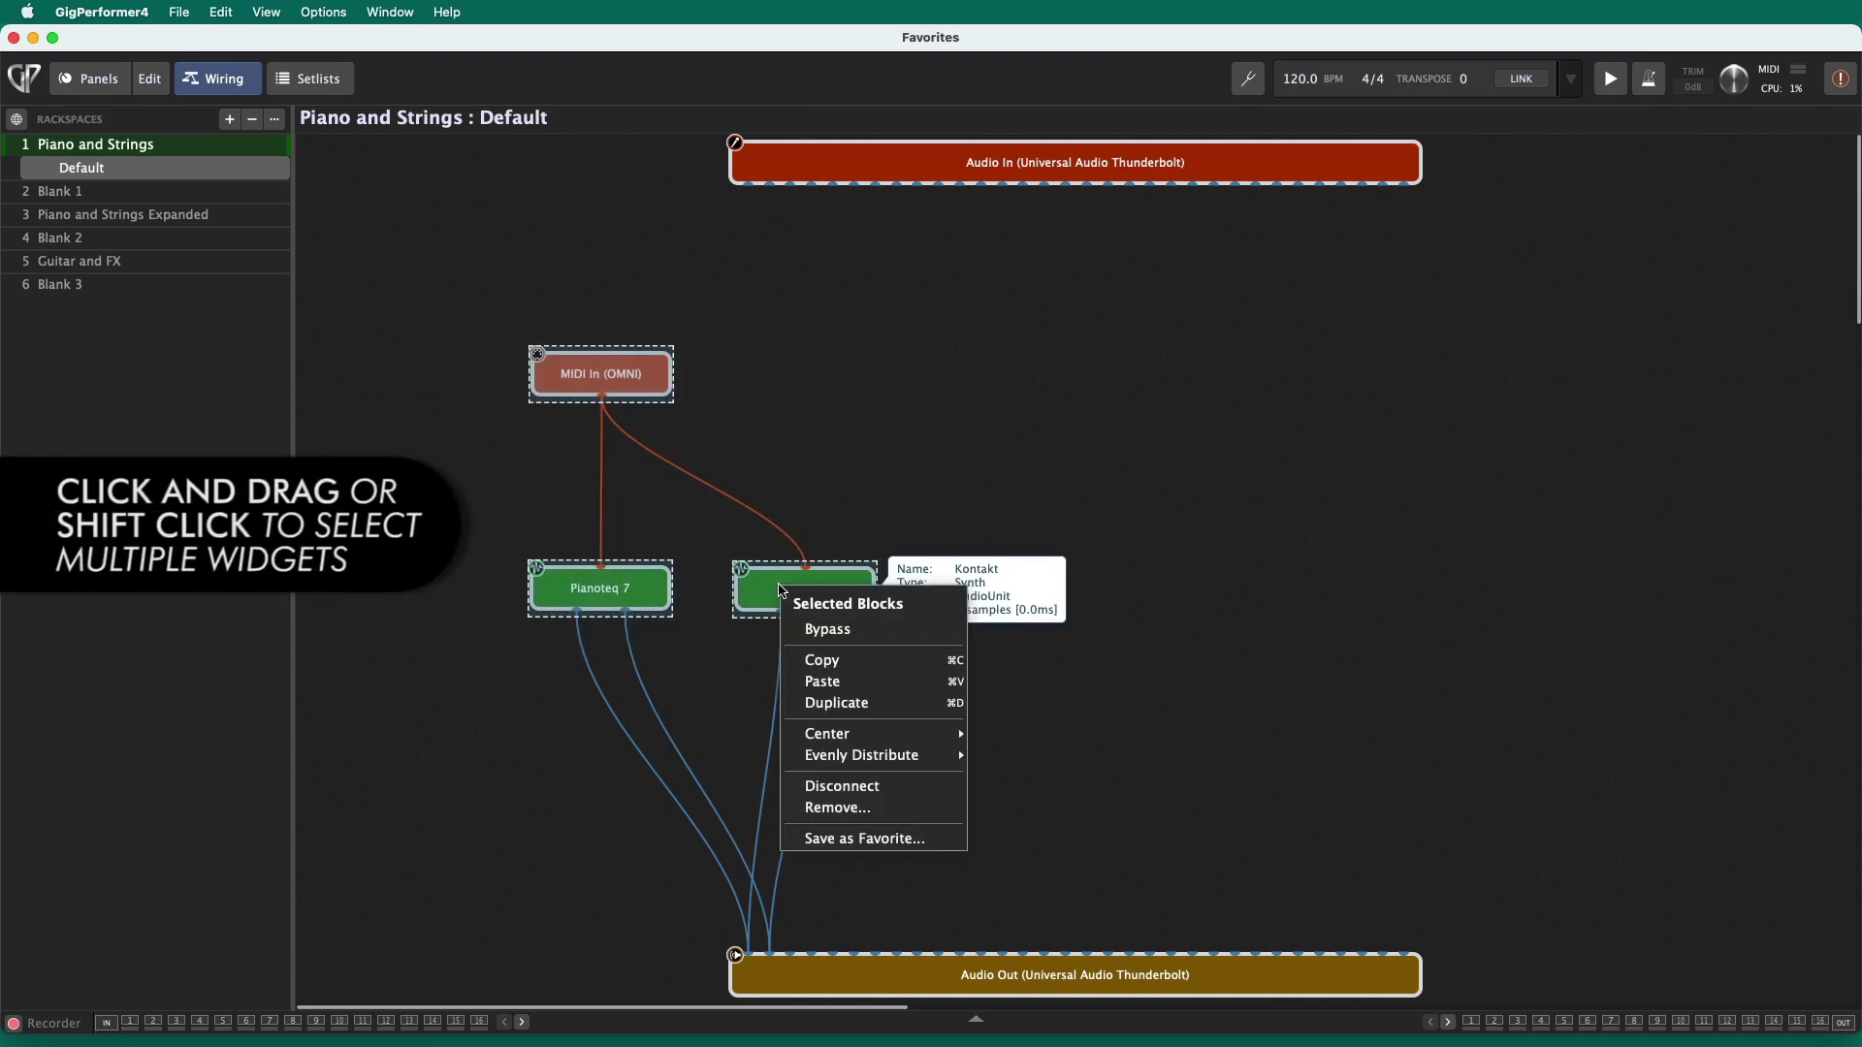
{"action": "left_click", "coordinate": [866, 838]}
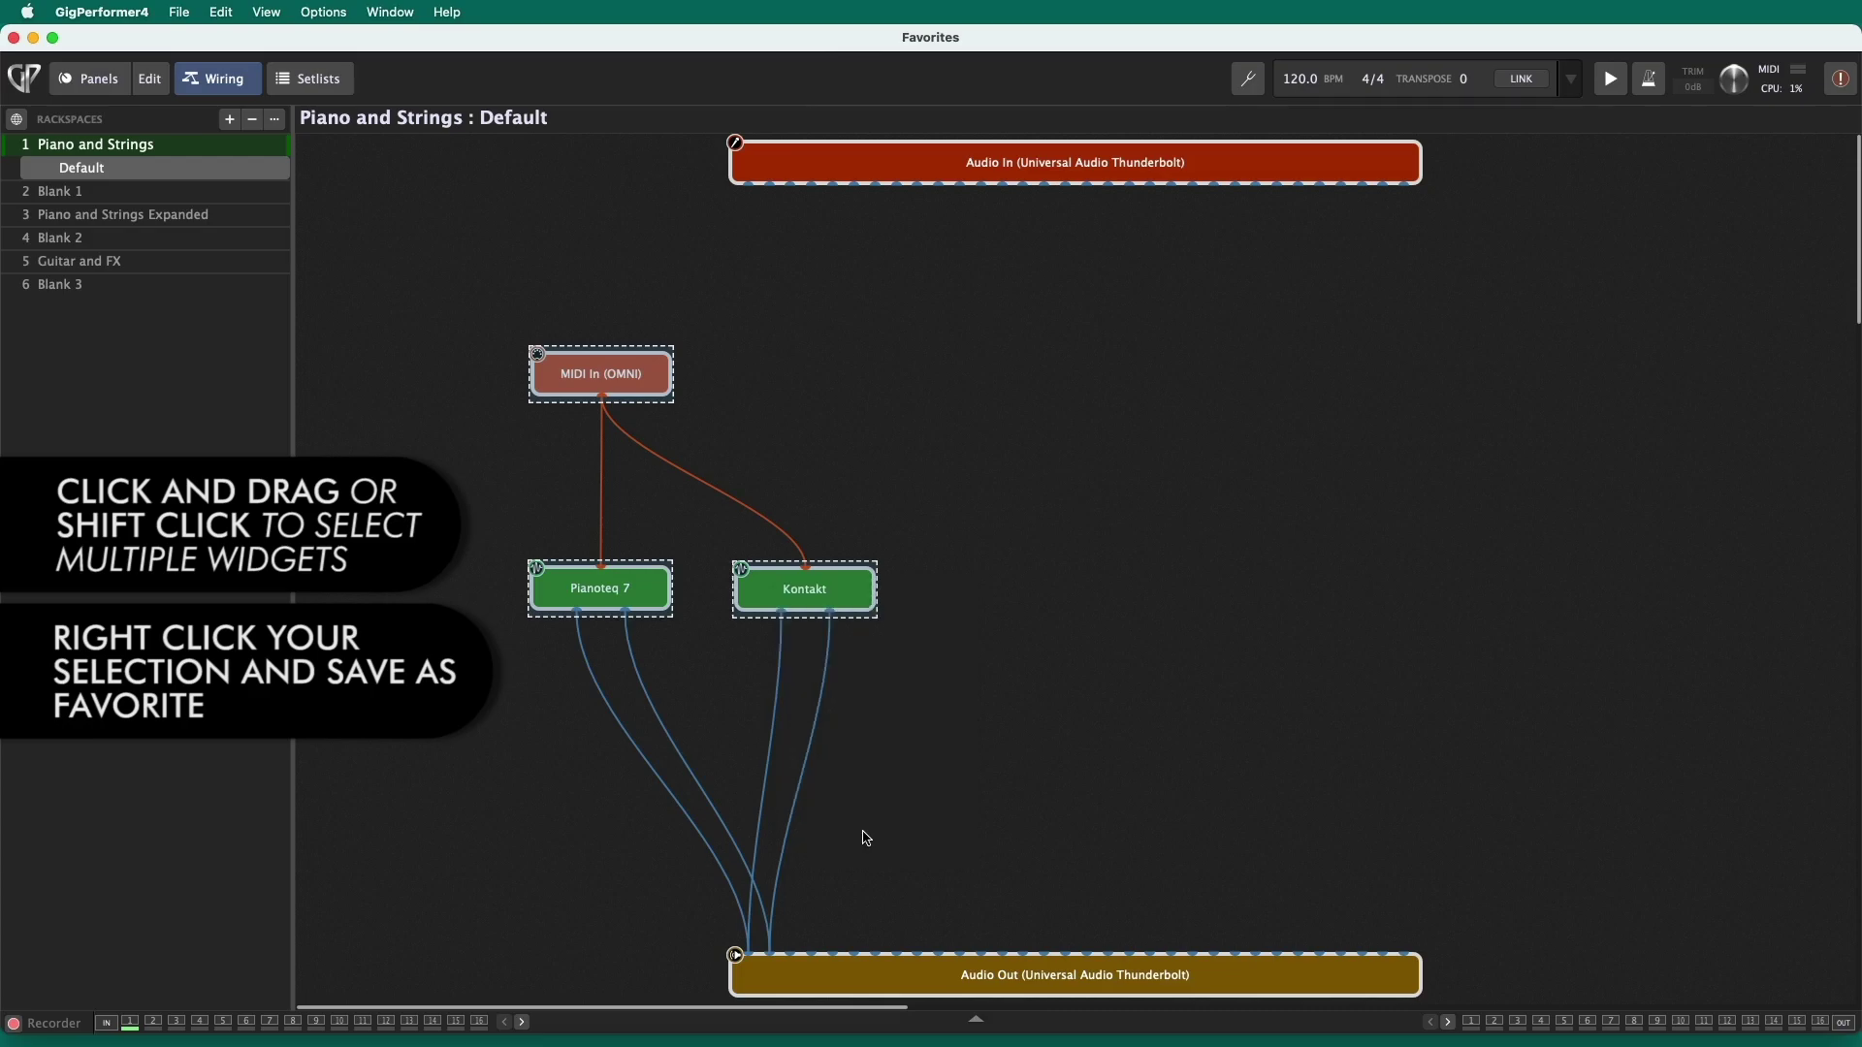
{"action": "left_click_drag", "start_coordinate": [1548, 251], "coordinate": [947, 299]}
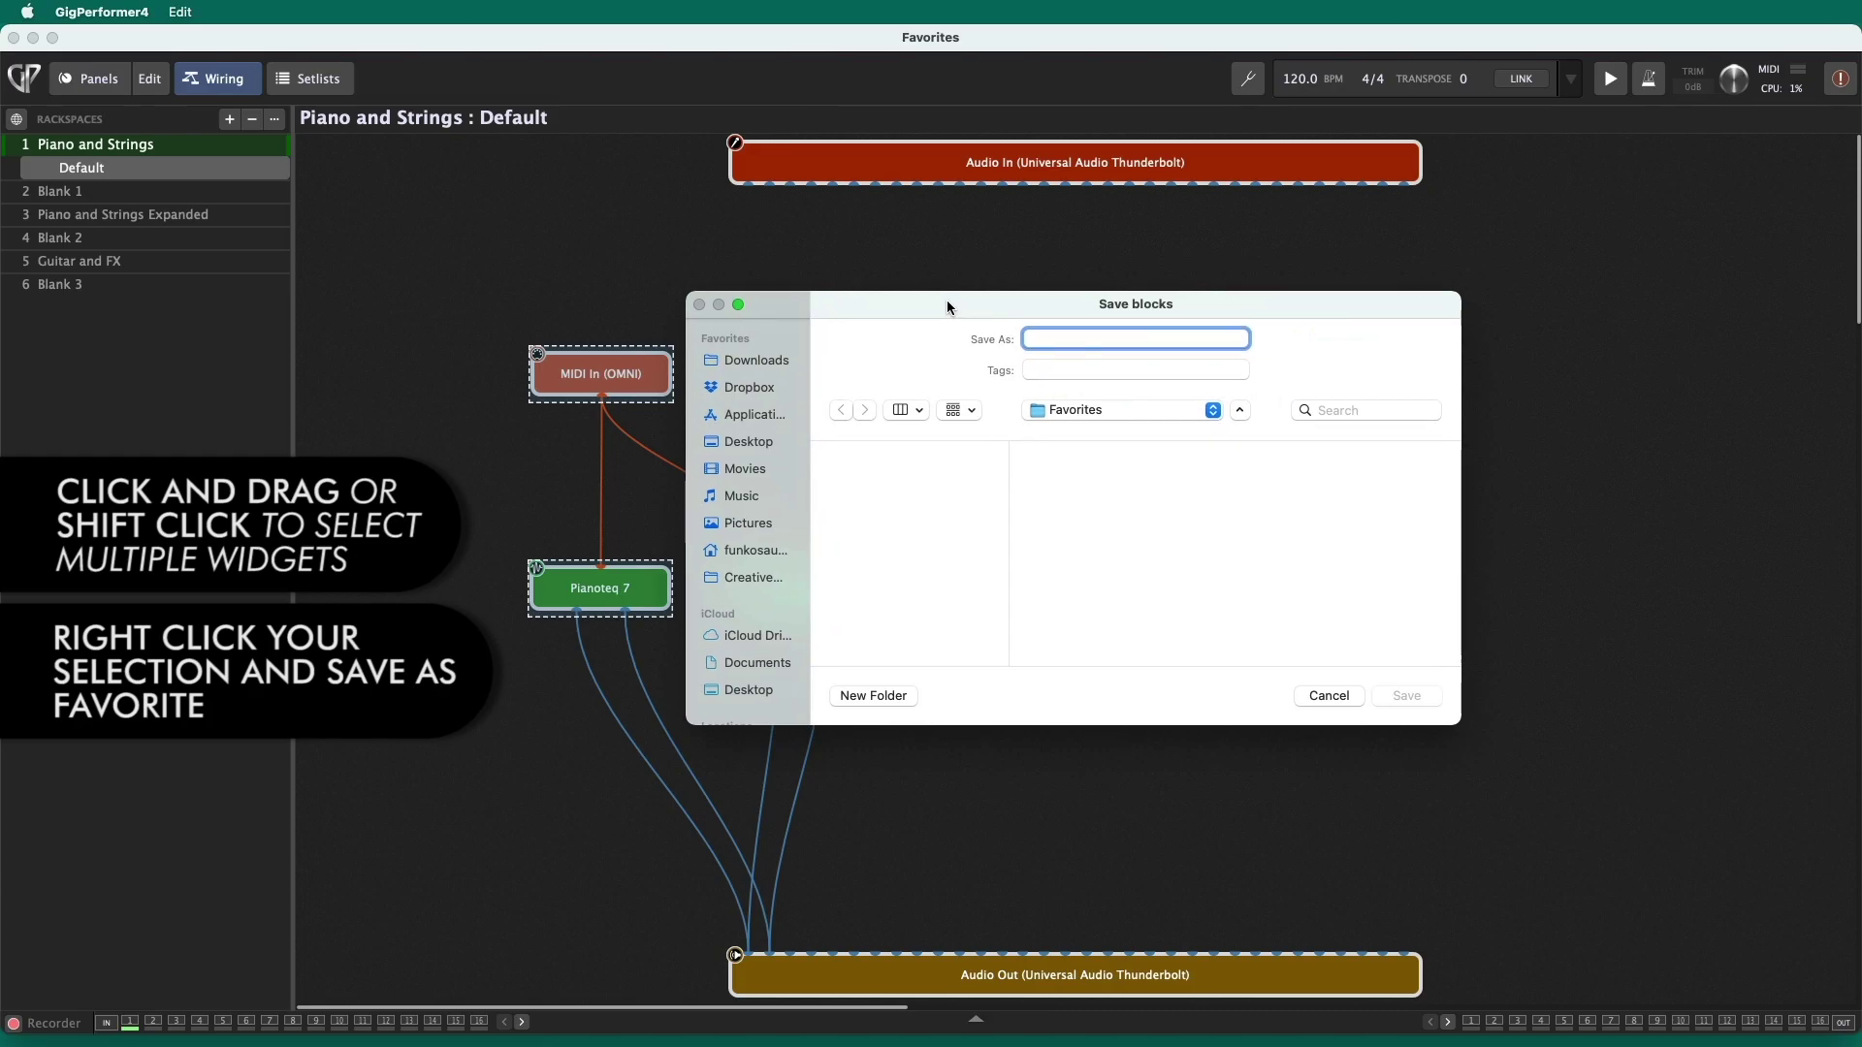
- Save the favorite as 'Piano and Strings Basic' in Documents/Gig Performer/Favorites
{"action": "left_click", "coordinate": [1125, 403]}
{"action": "left_click", "coordinate": [1123, 405]}
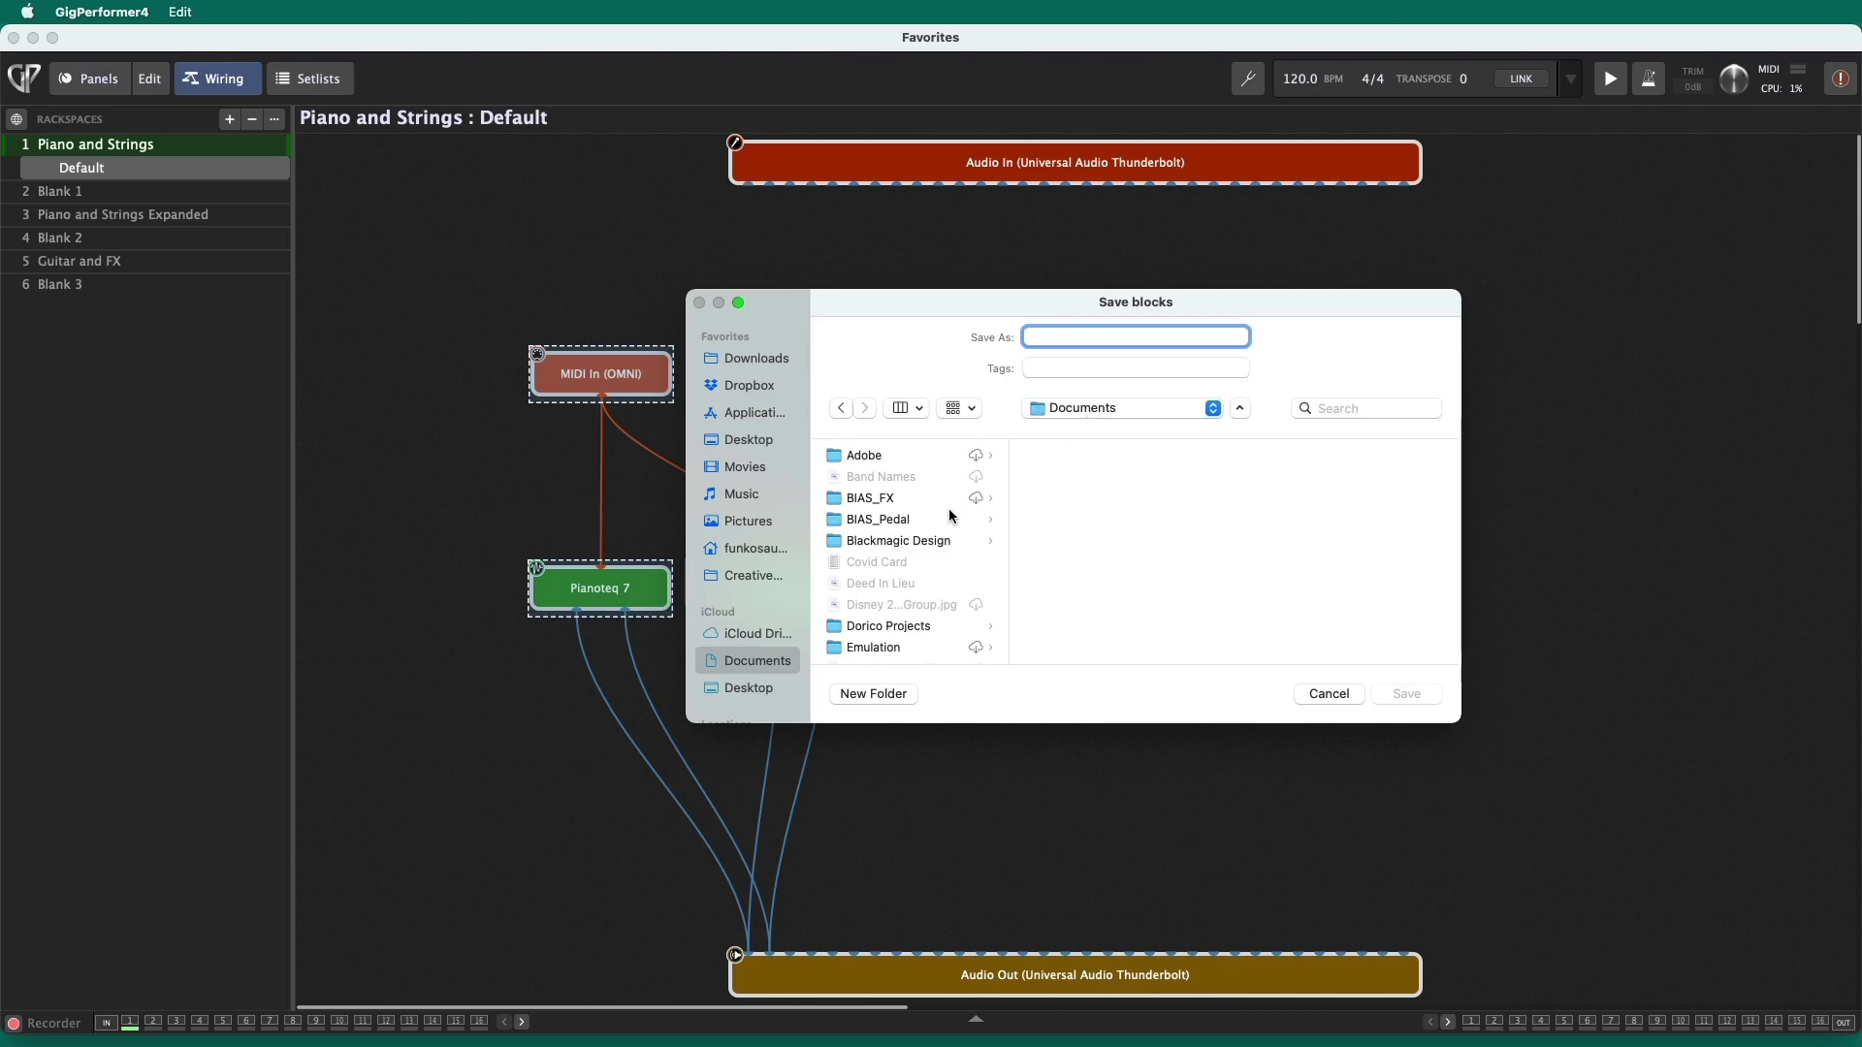
{"action": "scroll", "coordinate": [948, 508], "scroll_direction": "down", "scroll_amount": 5}
{"action": "left_click", "coordinate": [938, 467]}
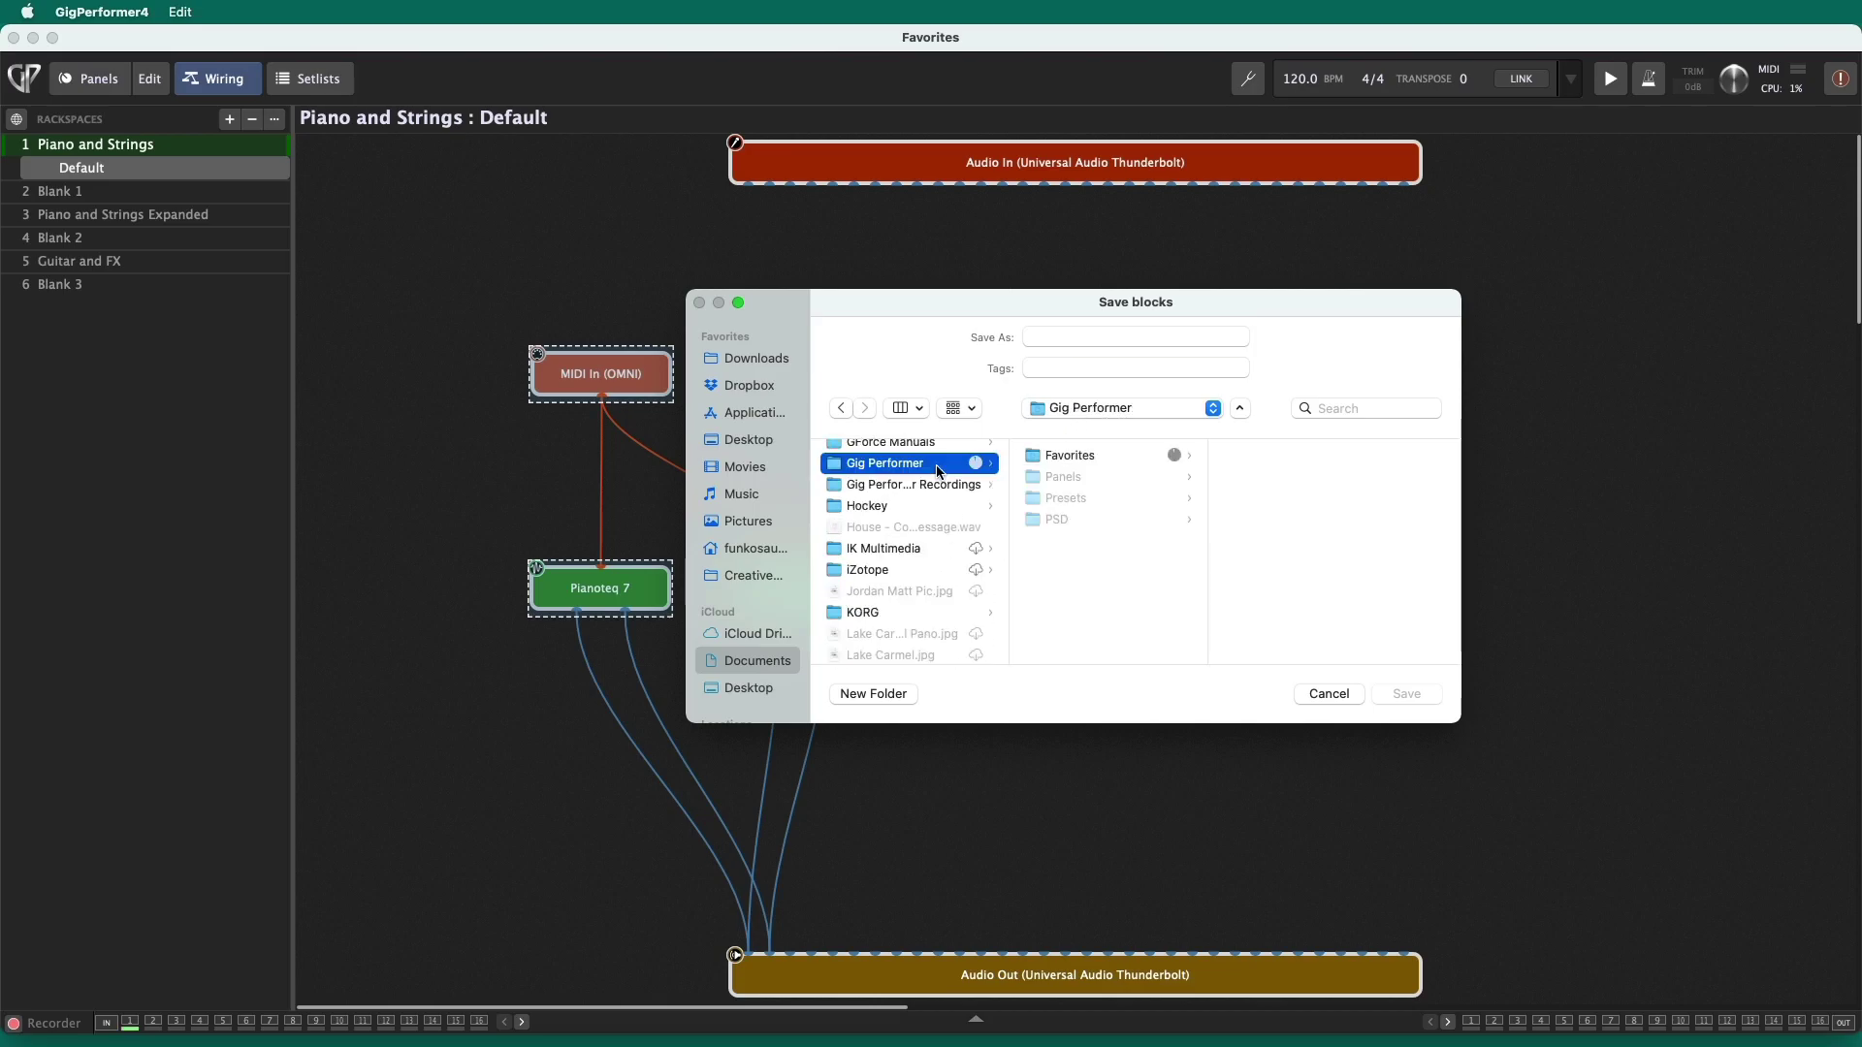
{"action": "left_click", "coordinate": [1062, 456]}
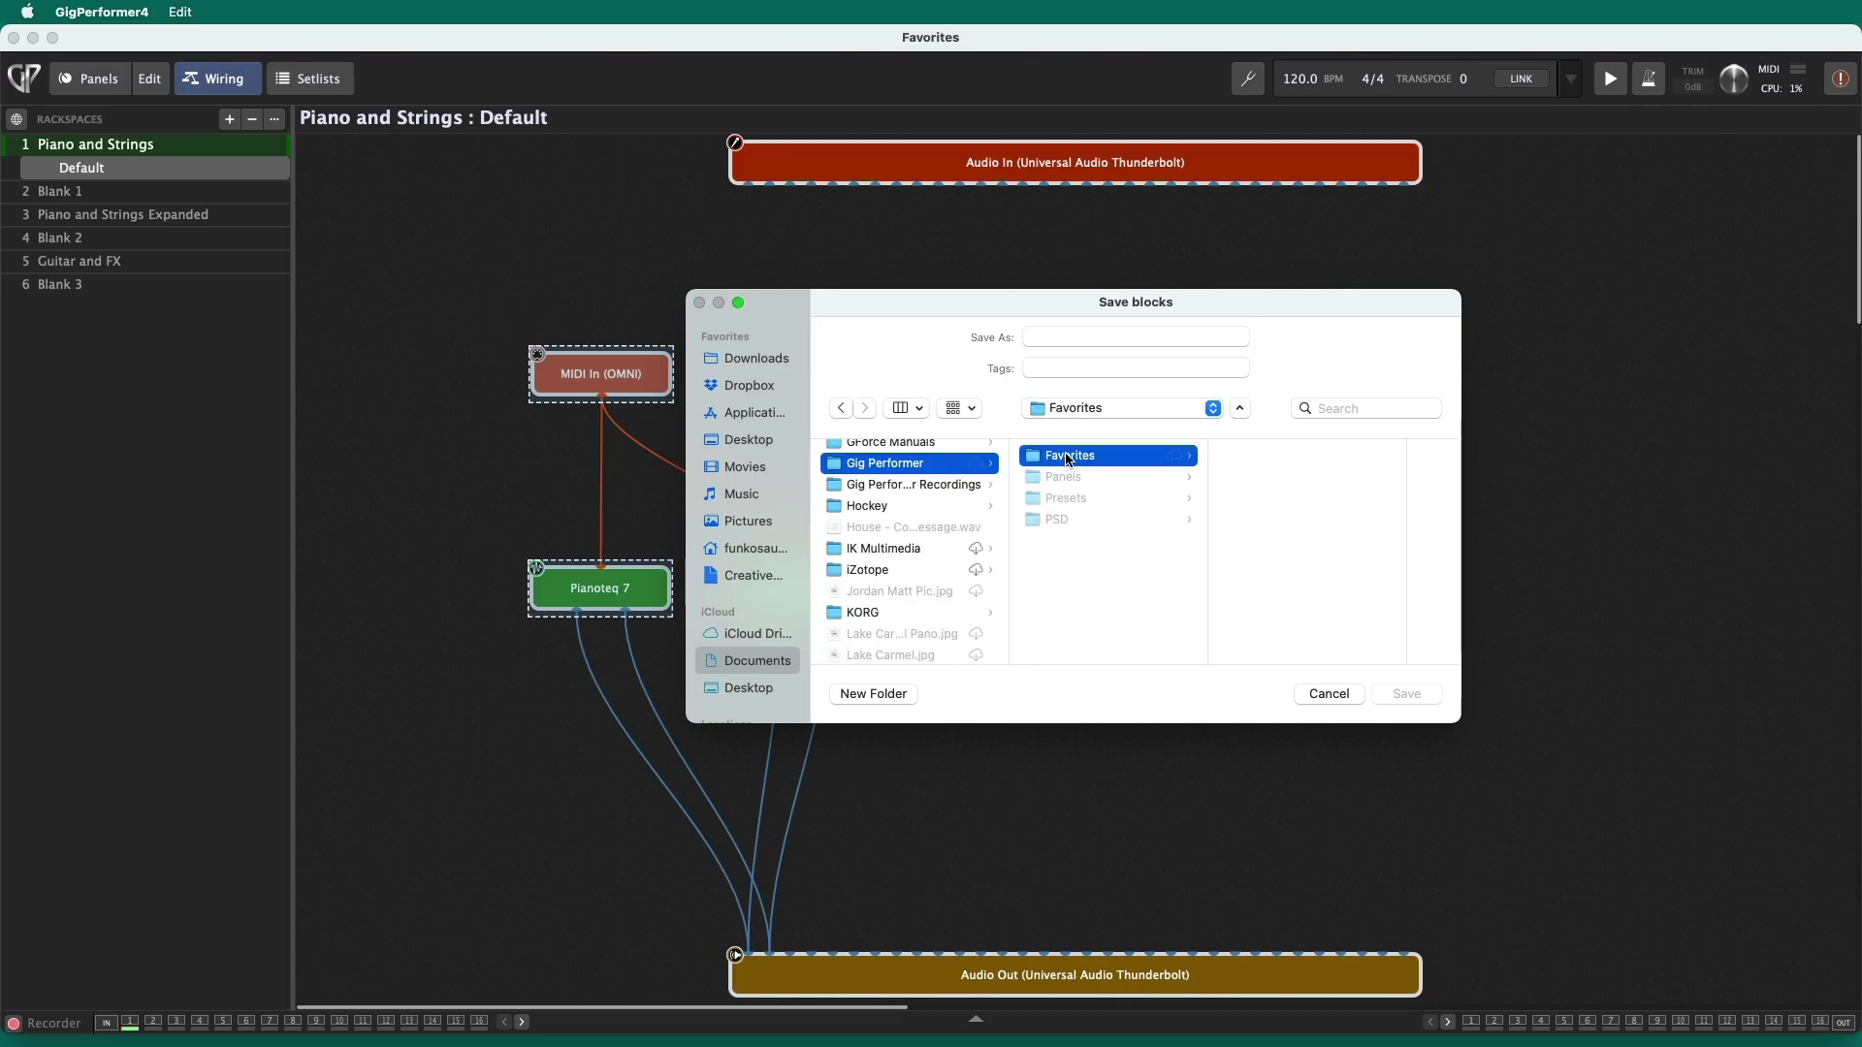
{"action": "left_click", "coordinate": [1100, 339]}
{"action": "type", "text": "P"}
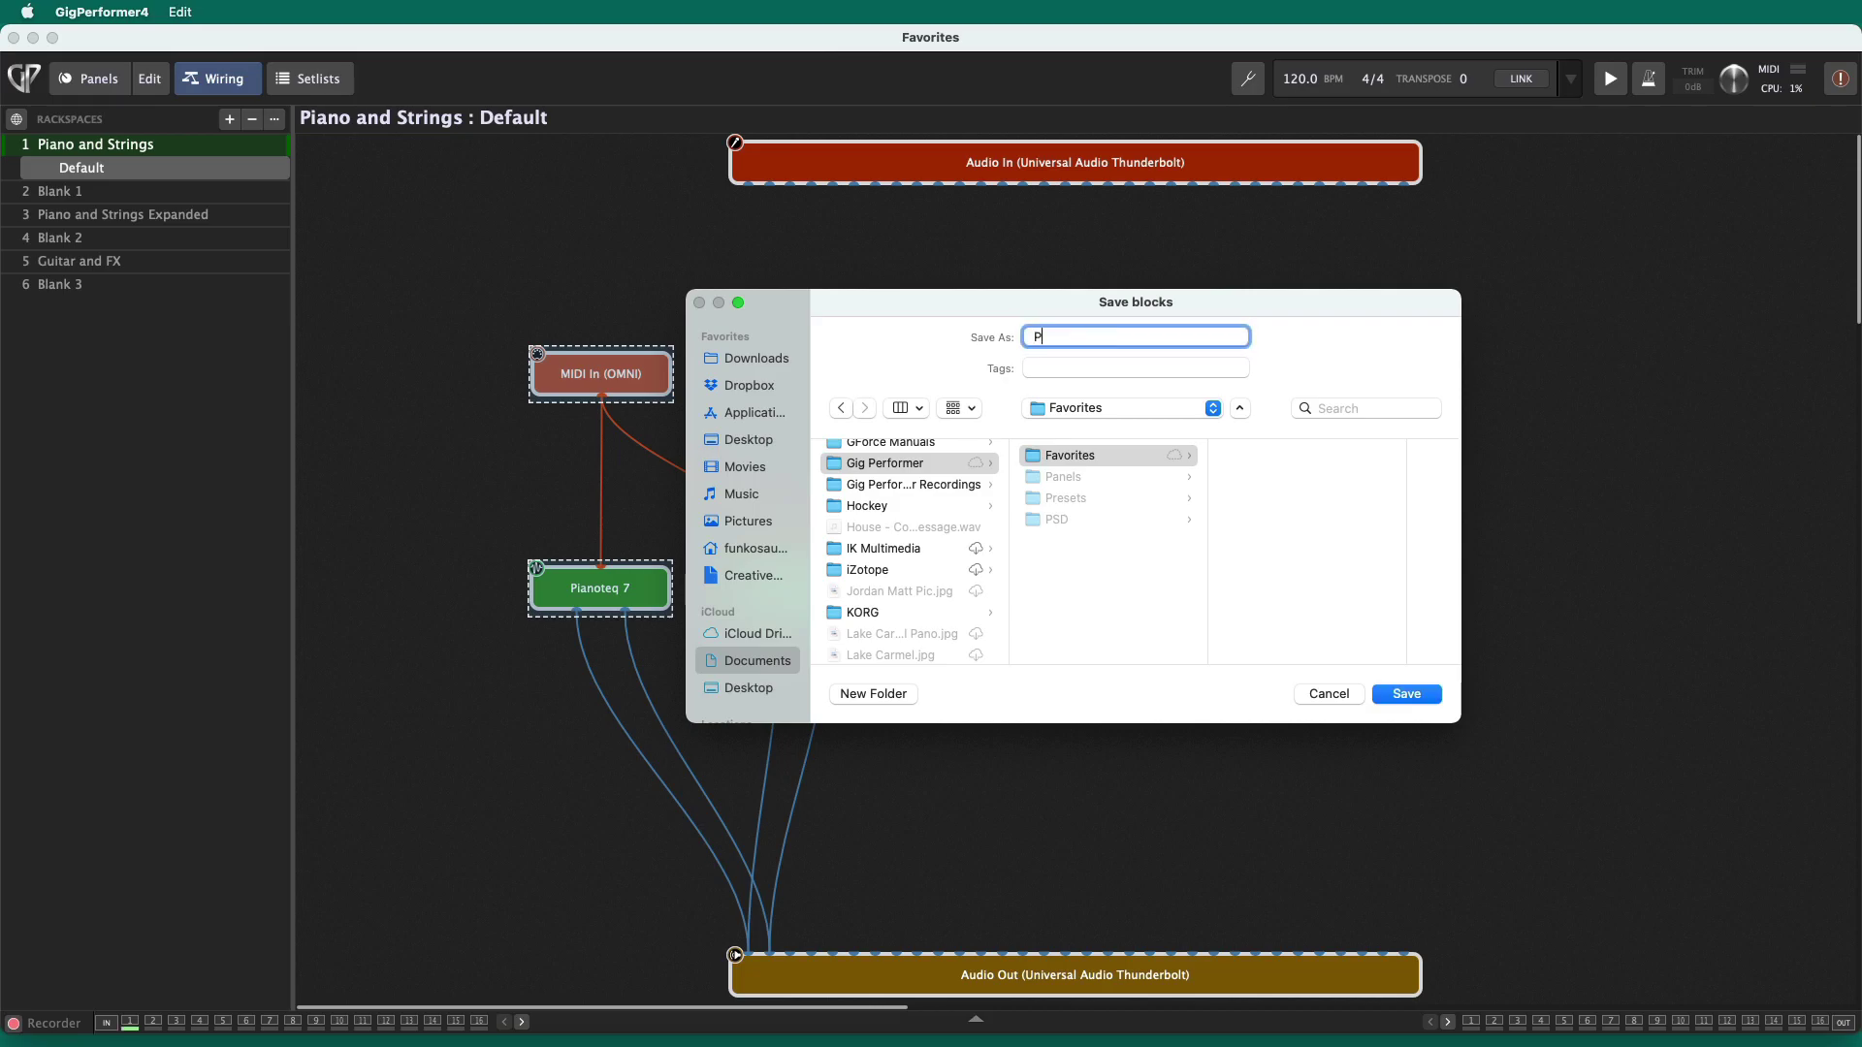
{"action": "type", "text": "iano and Strings Basic"}
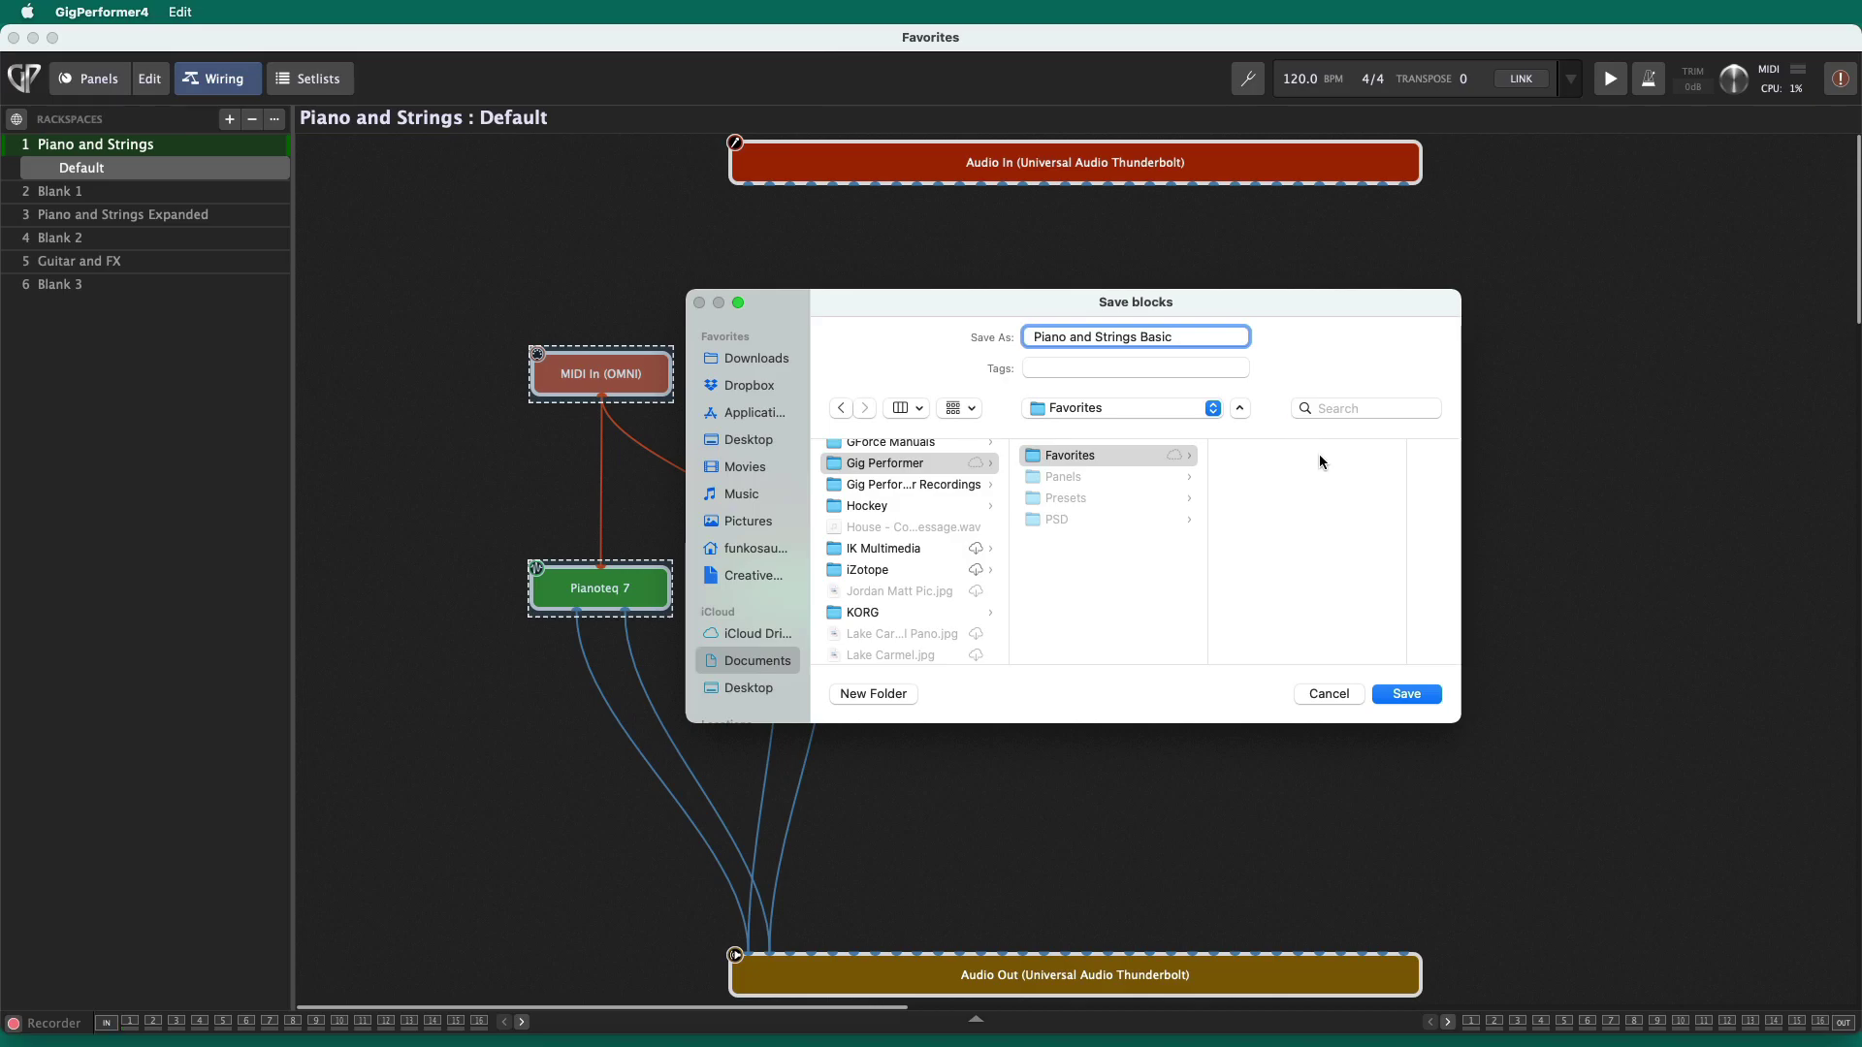
{"action": "left_click", "coordinate": [1407, 695]}
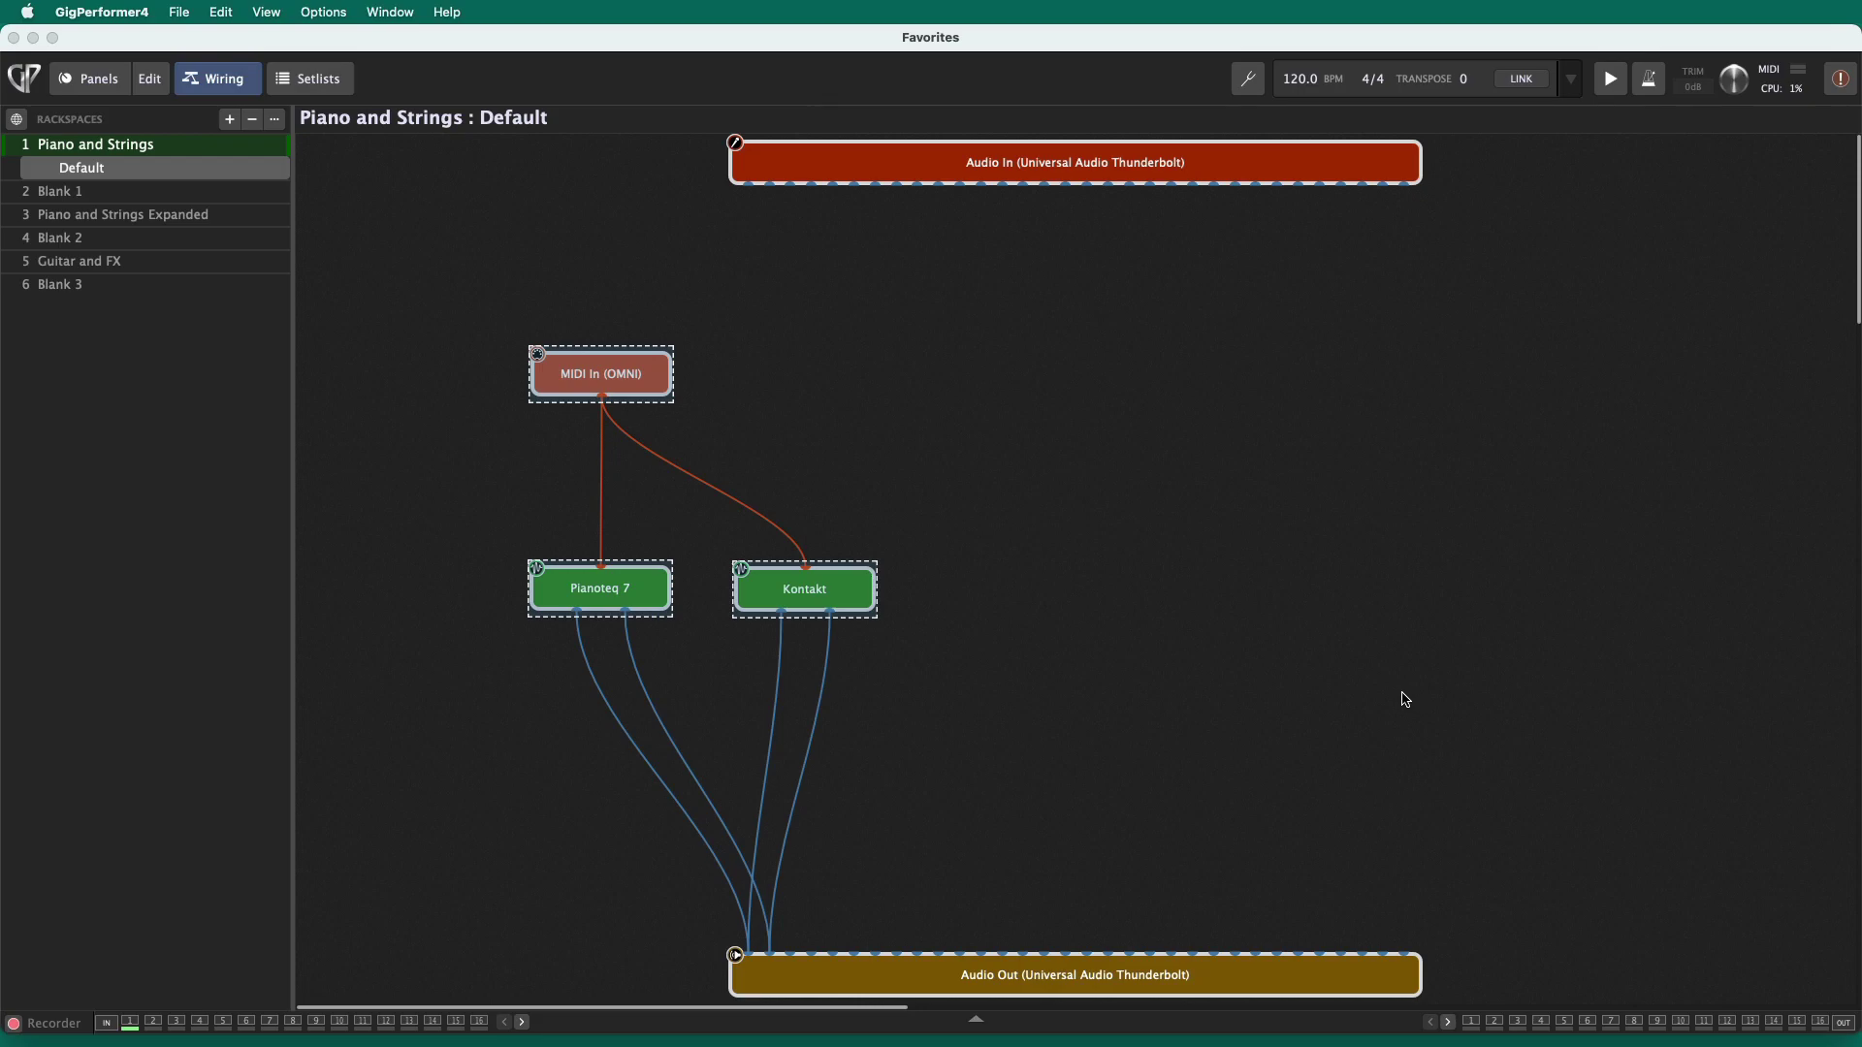
- Insert the Piano and Strings Basic favorite into Blank 1 and move its blocks toward the canvas centre
{"action": "left_click", "coordinate": [109, 193]}
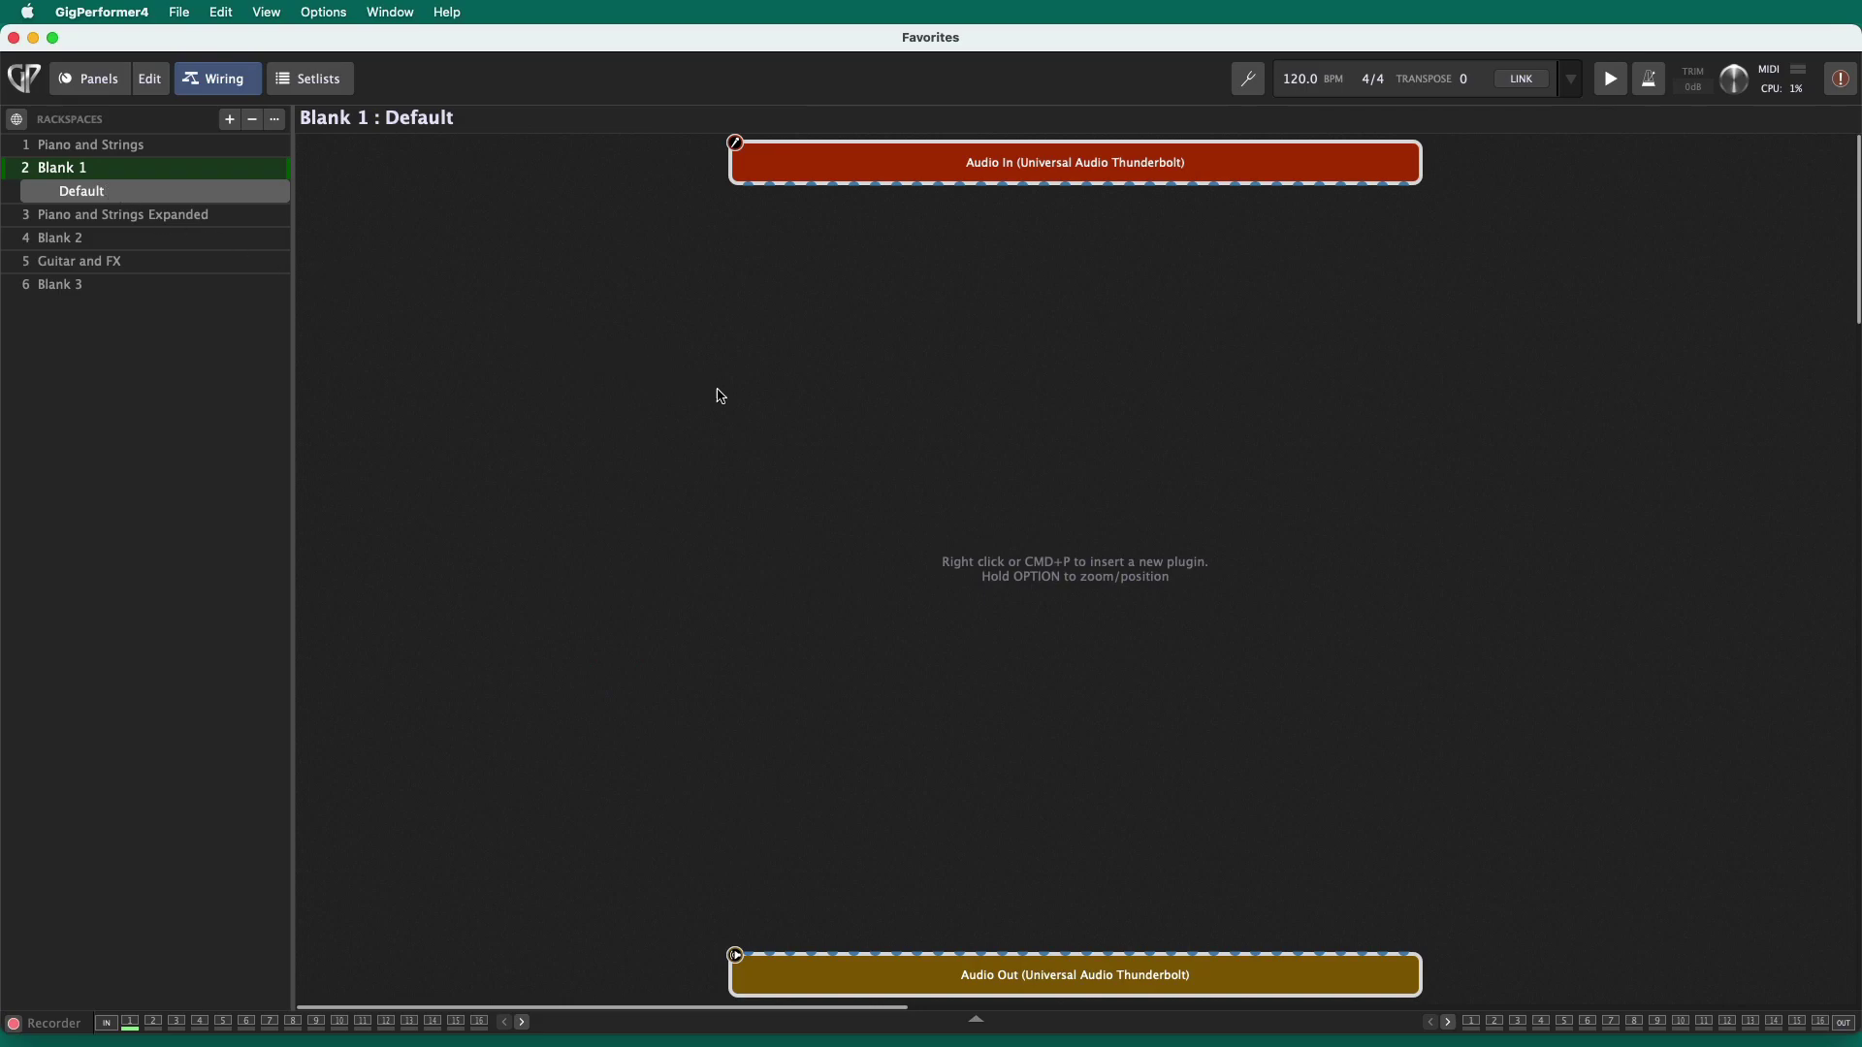
{"action": "right_click", "coordinate": [809, 359]}
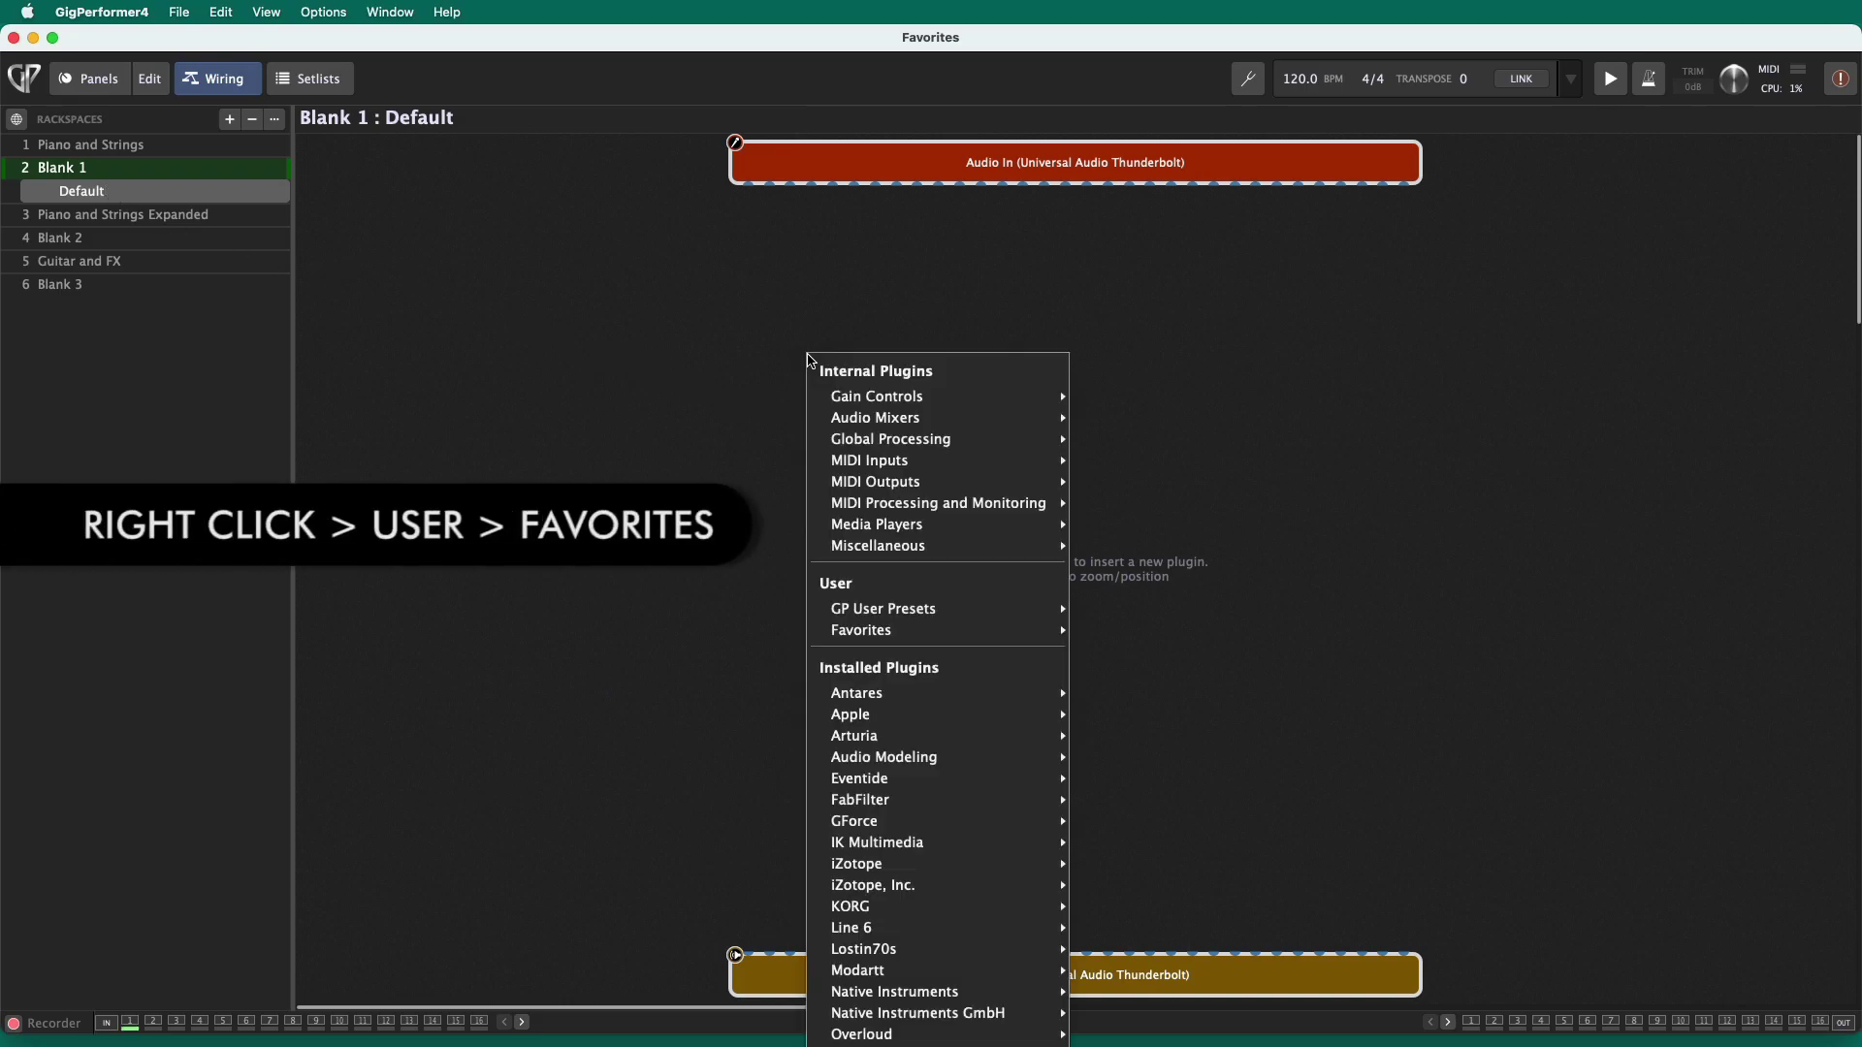
{"action": "mouse_move", "coordinate": [885, 615]}
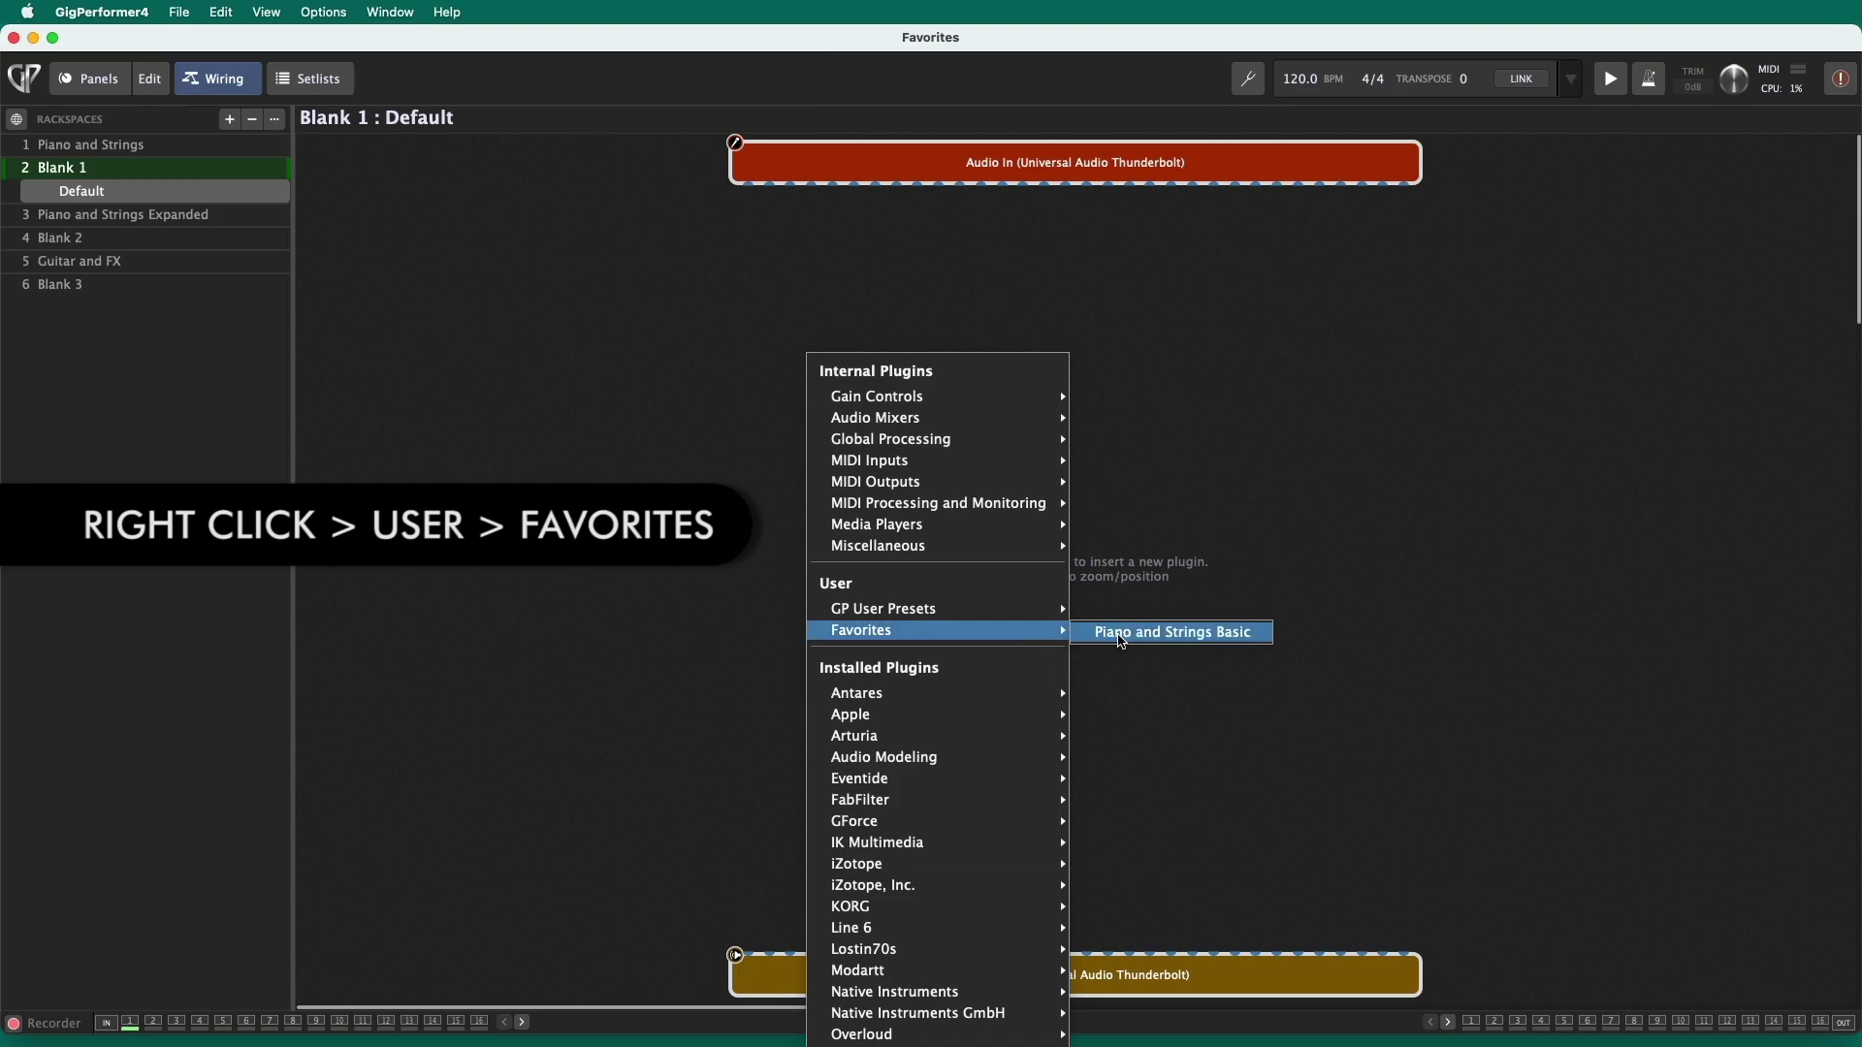
{"action": "left_click", "coordinate": [1122, 642]}
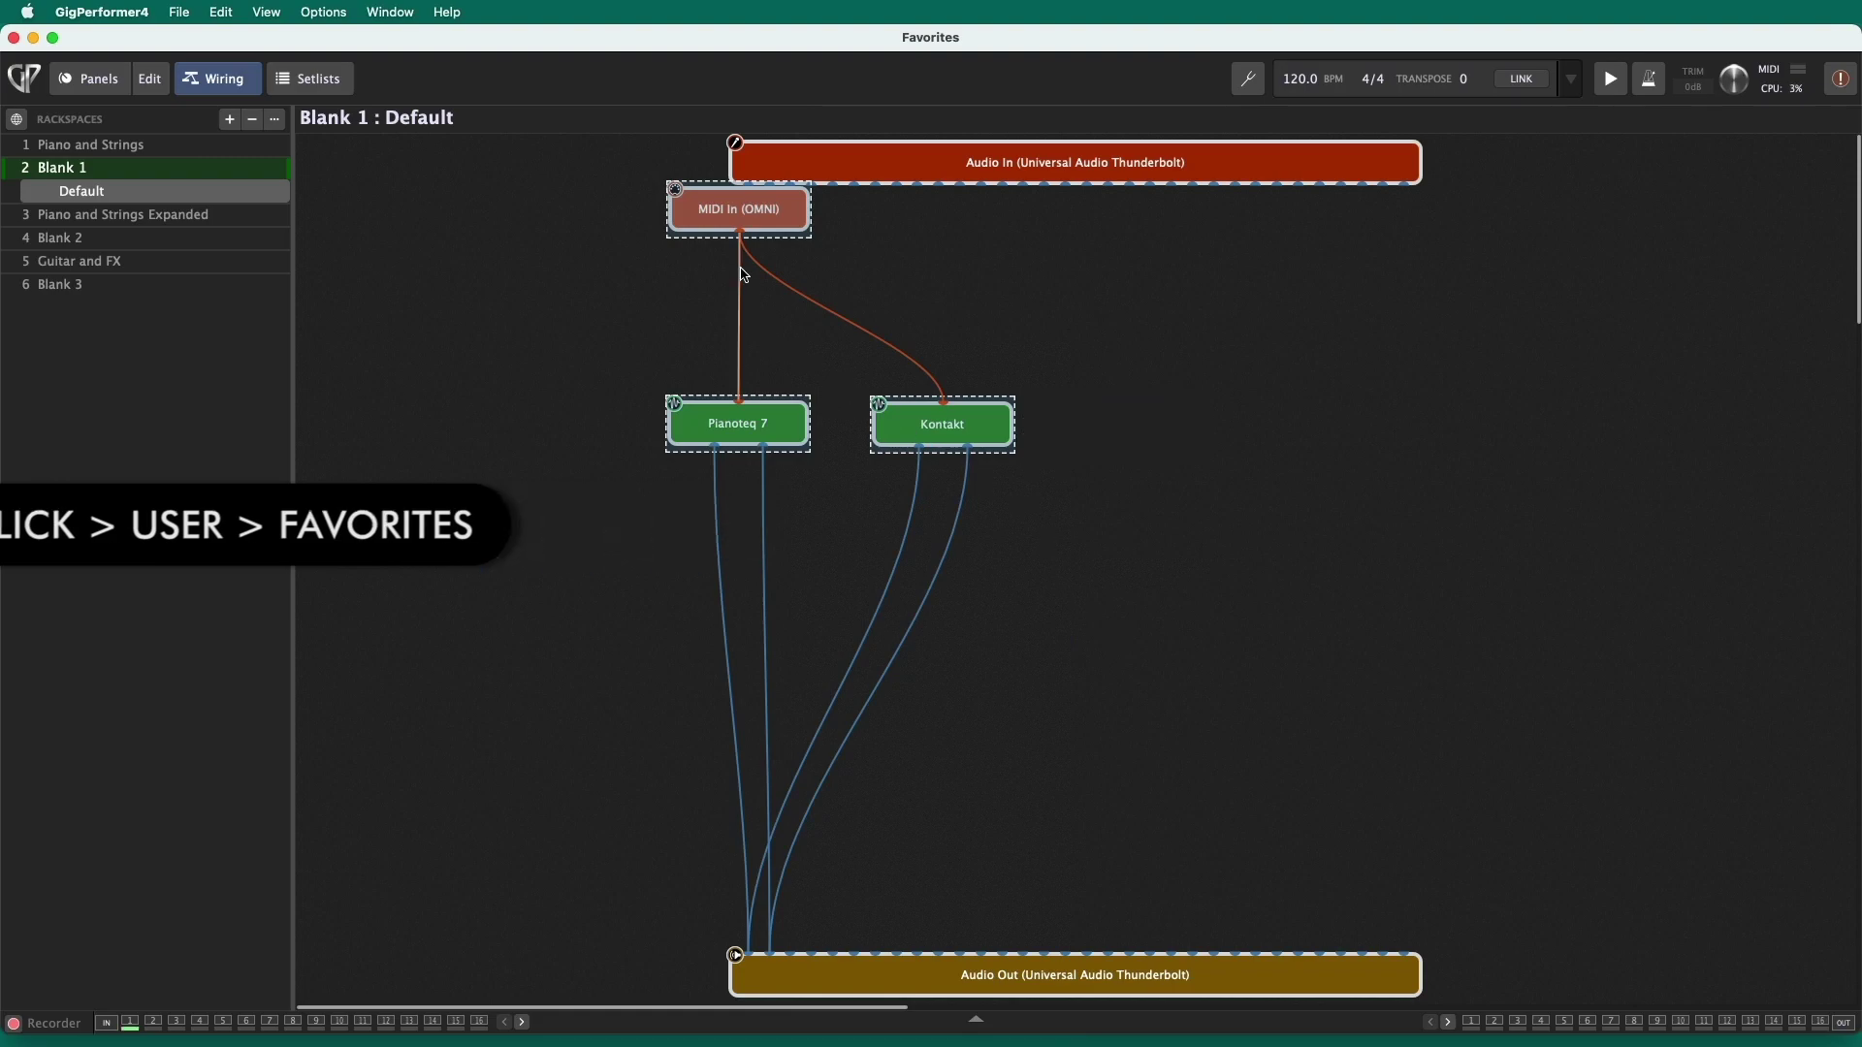
{"action": "left_click_drag", "start_coordinate": [752, 233], "coordinate": [812, 402]}
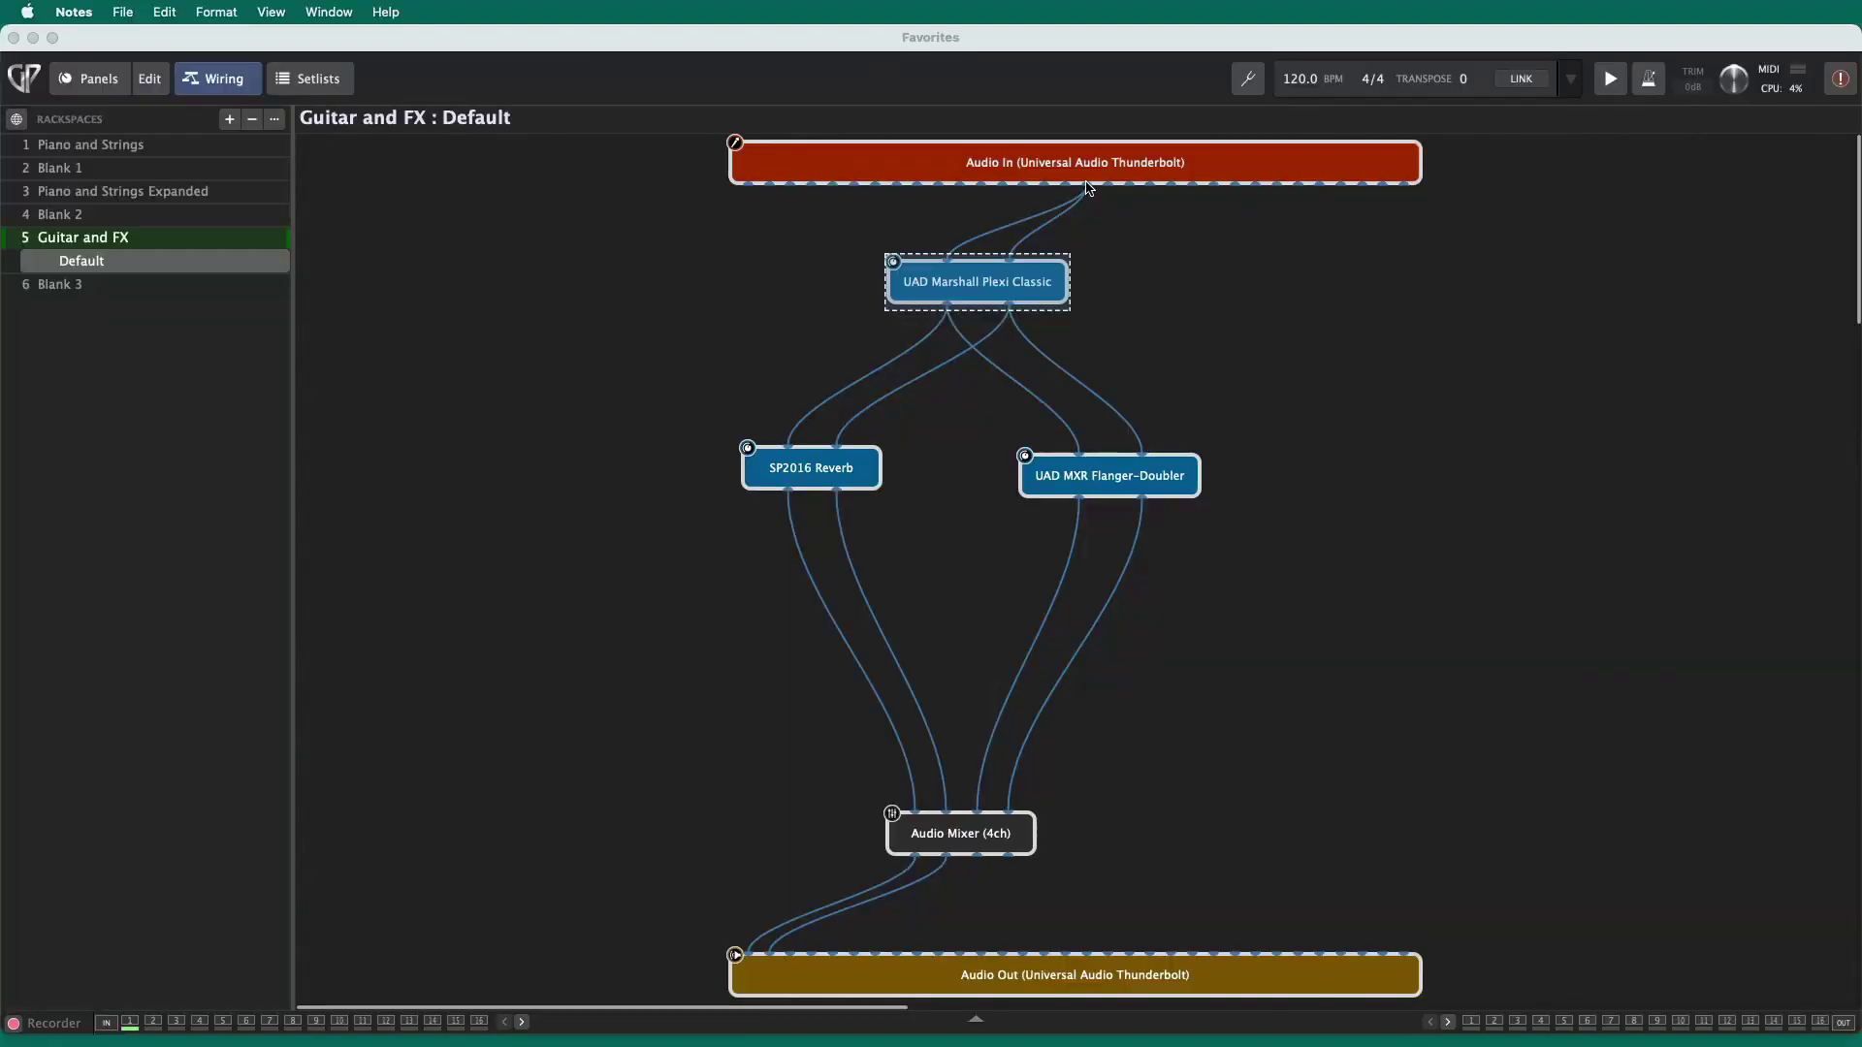
- Nudge the UAD Marshall Plexi Classic block down slightly and check its amp editor
{"action": "left_click_drag", "start_coordinate": [985, 286], "coordinate": [982, 298]}
{"action": "double_click", "coordinate": [982, 297]}
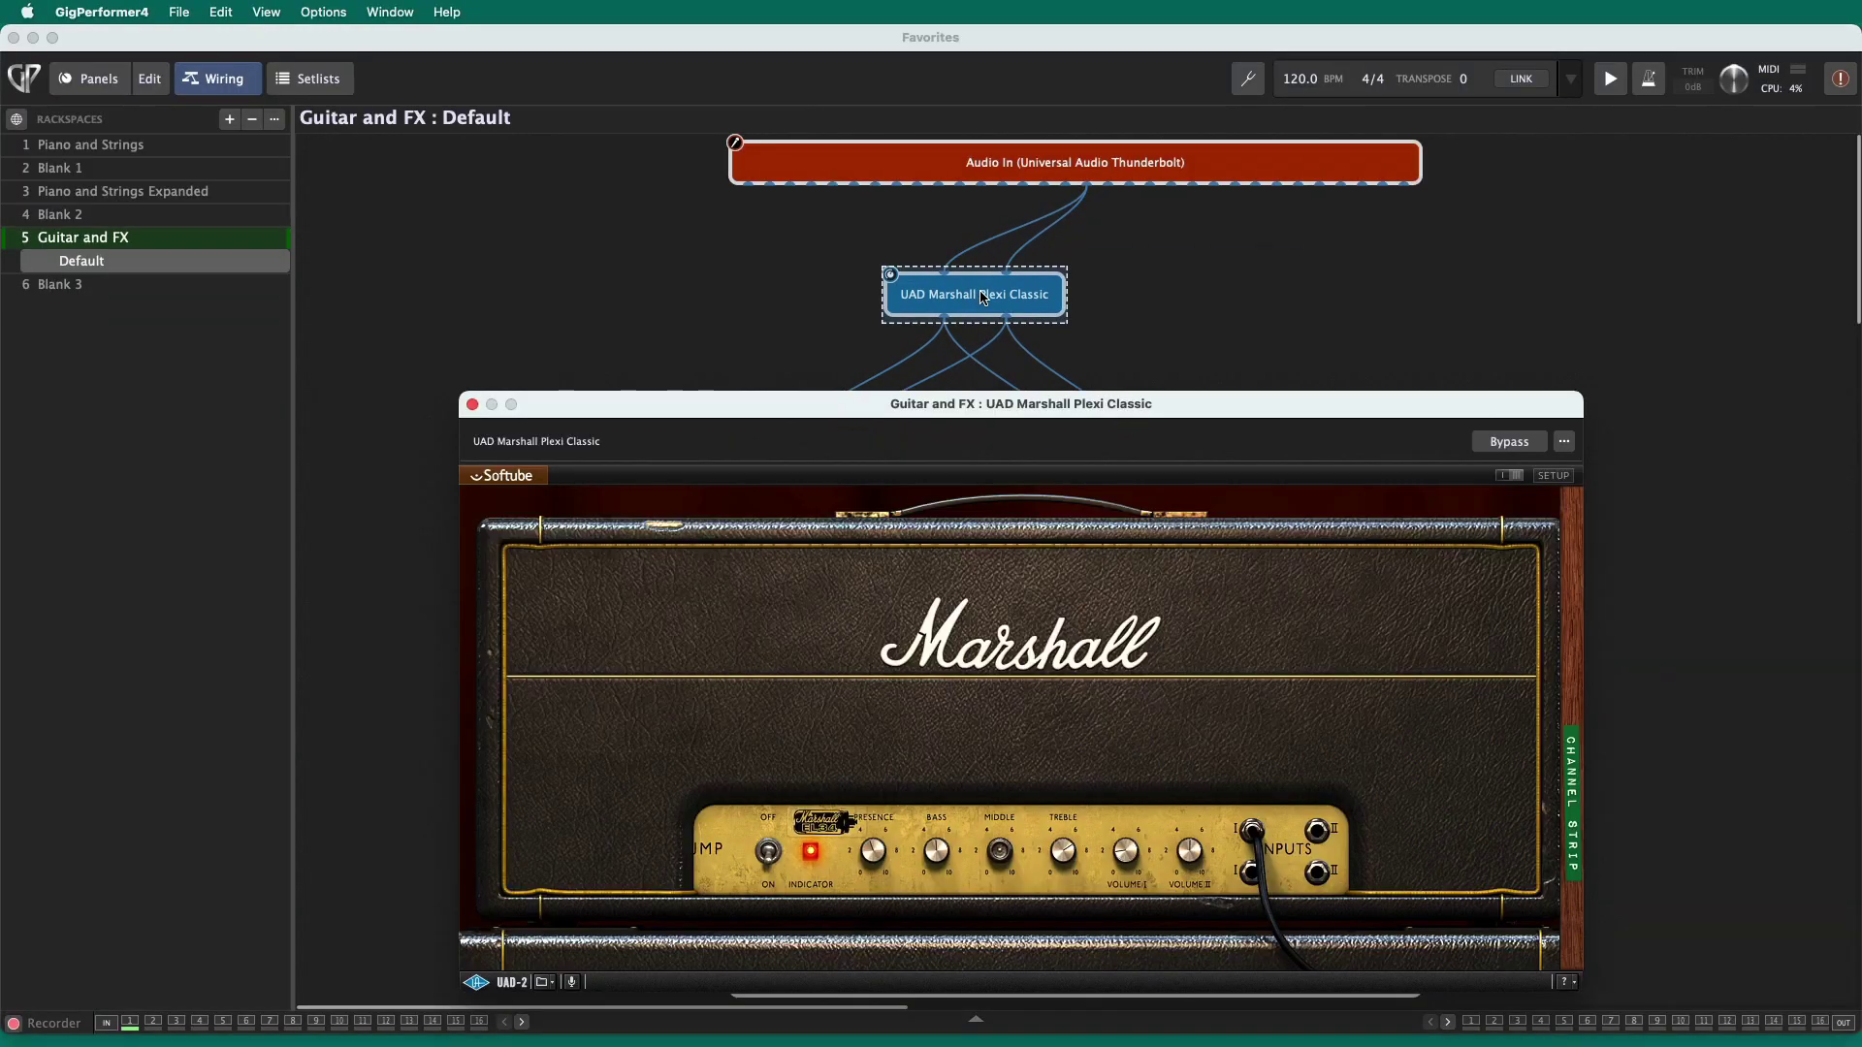
{"action": "left_click", "coordinate": [473, 404]}
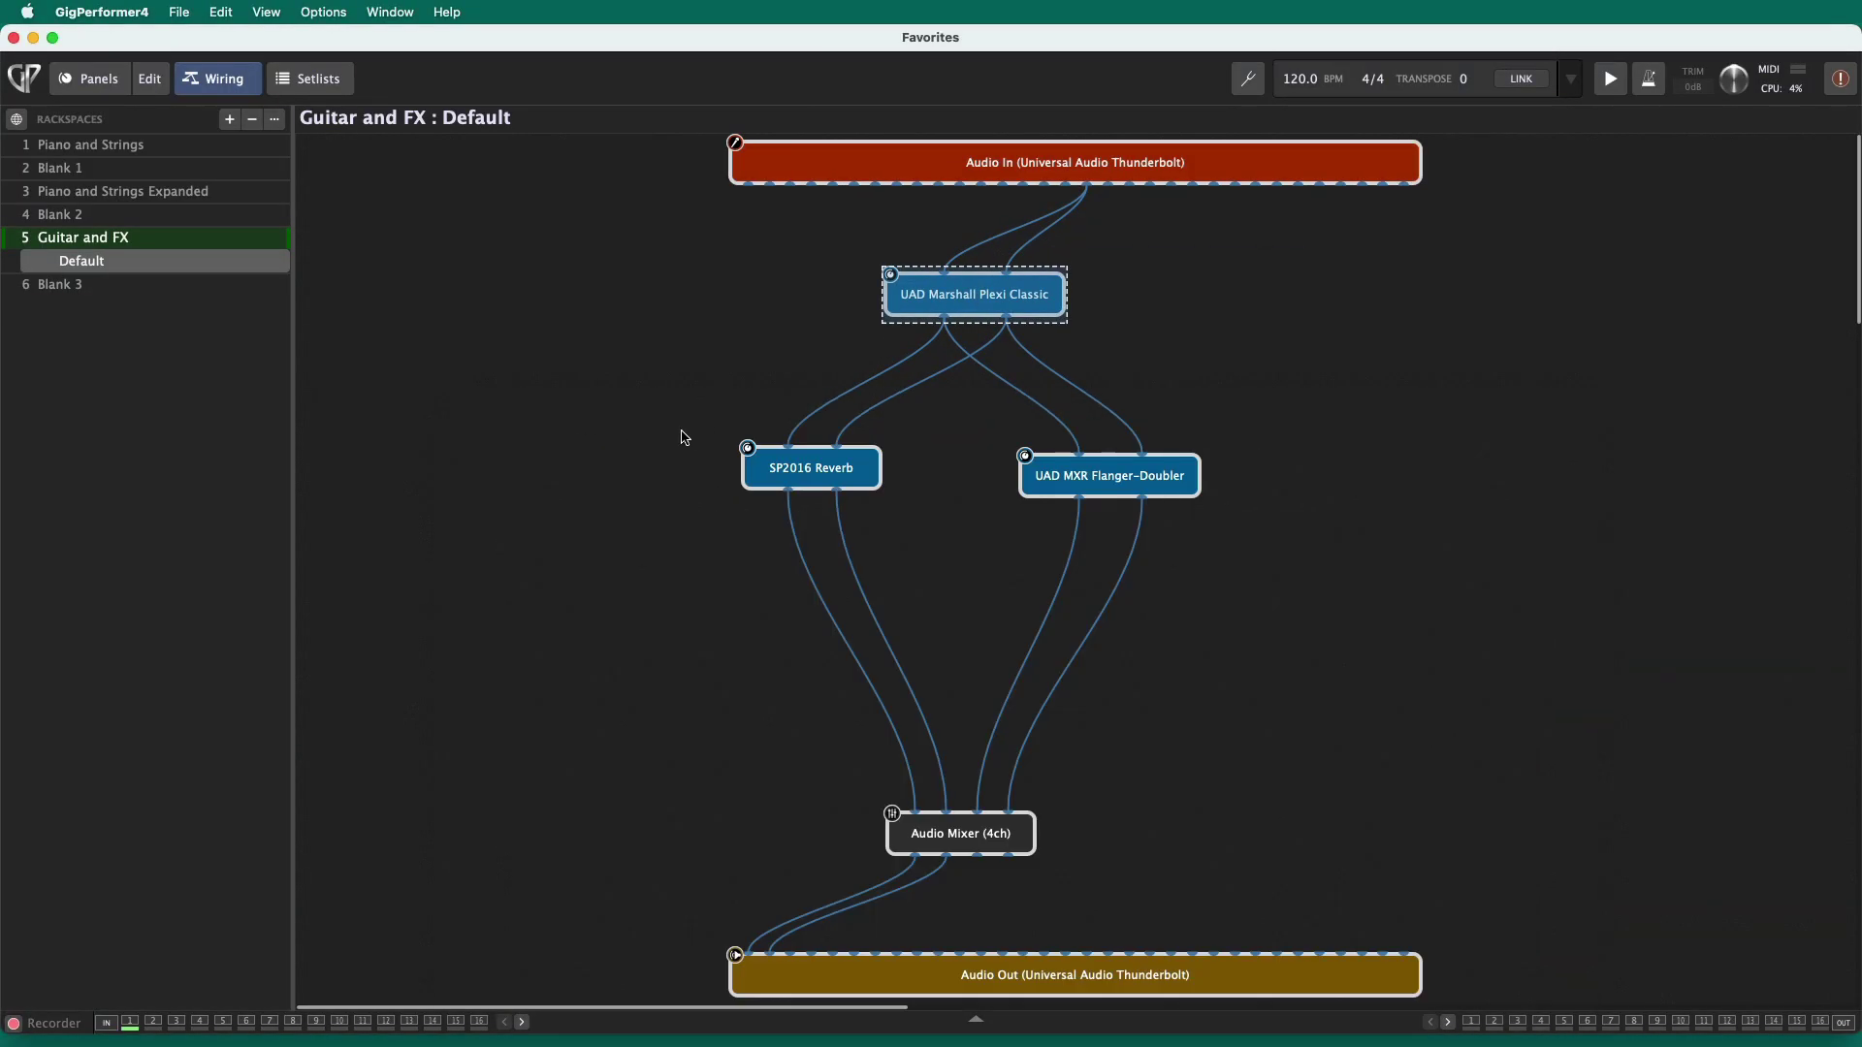
- Move the UAD MXR Flanger-Doubler block up level with the SP2016 Reverb block
{"action": "left_click", "coordinate": [819, 474]}
{"action": "left_click", "coordinate": [1134, 479]}
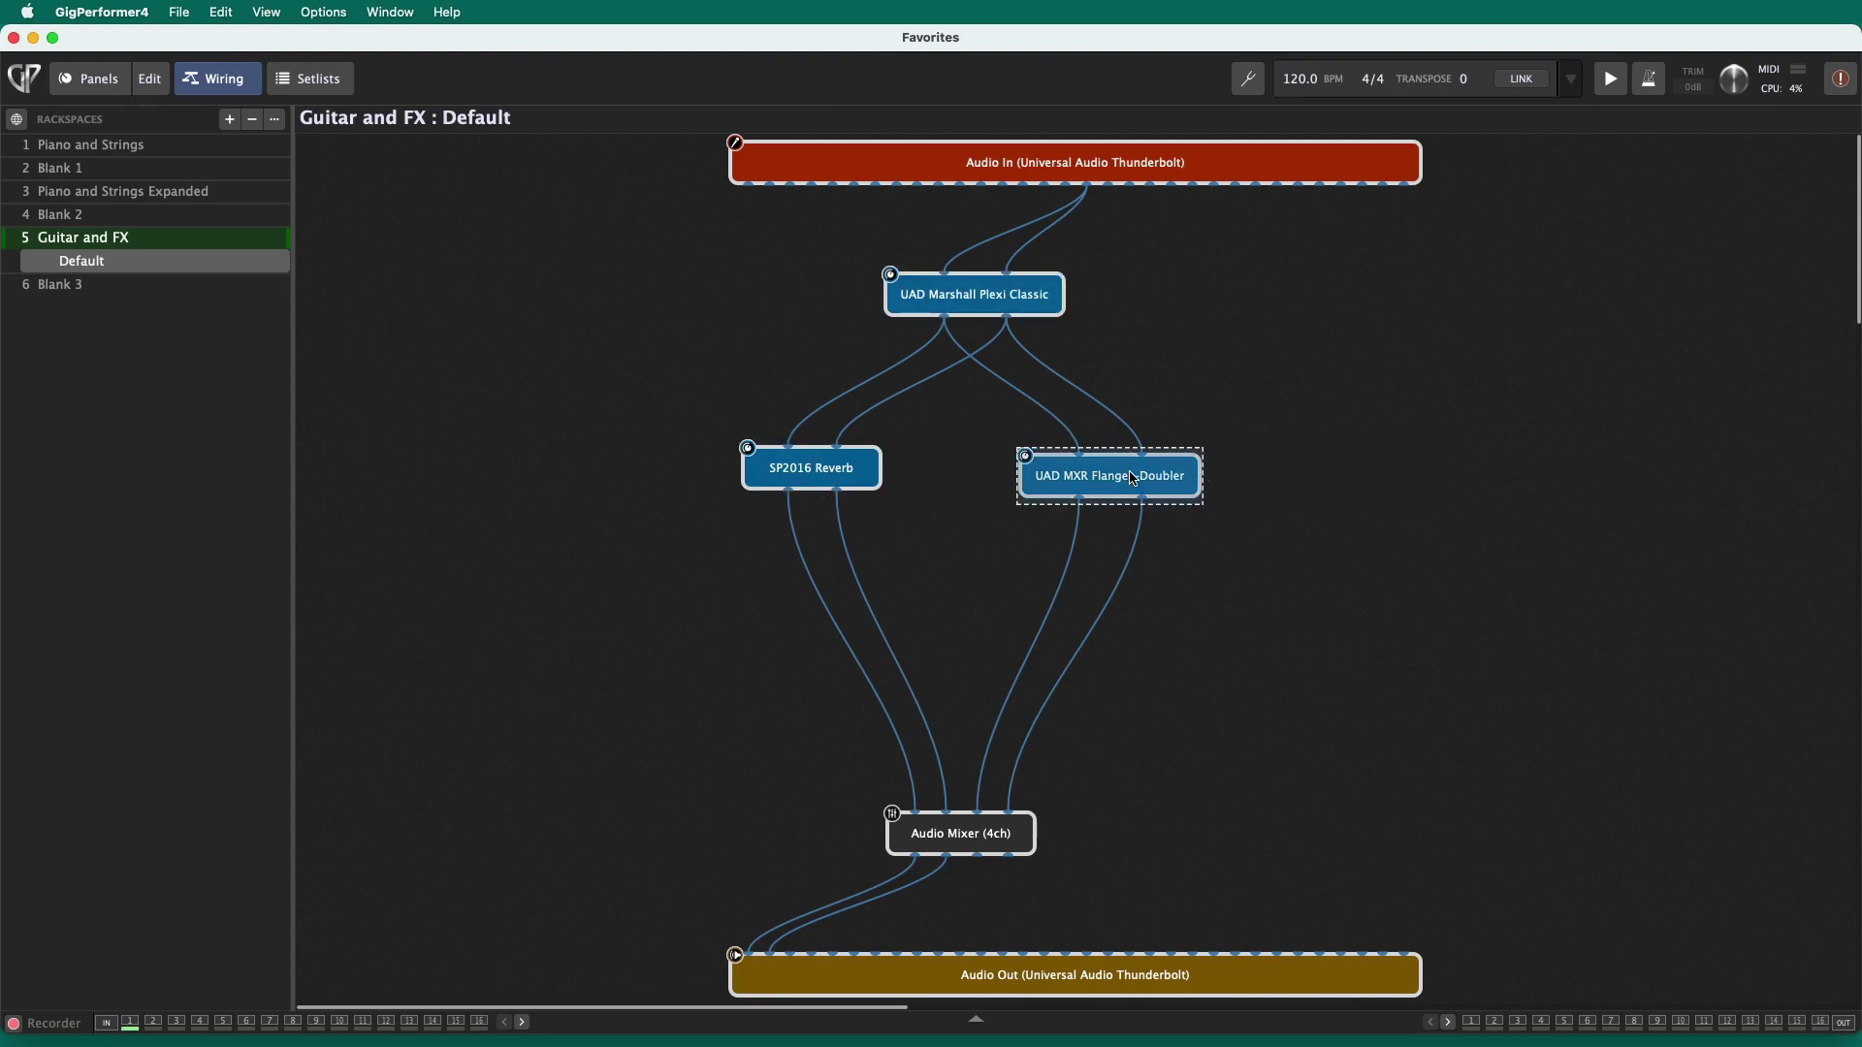
{"action": "left_click_drag", "start_coordinate": [1135, 478], "coordinate": [1134, 472]}
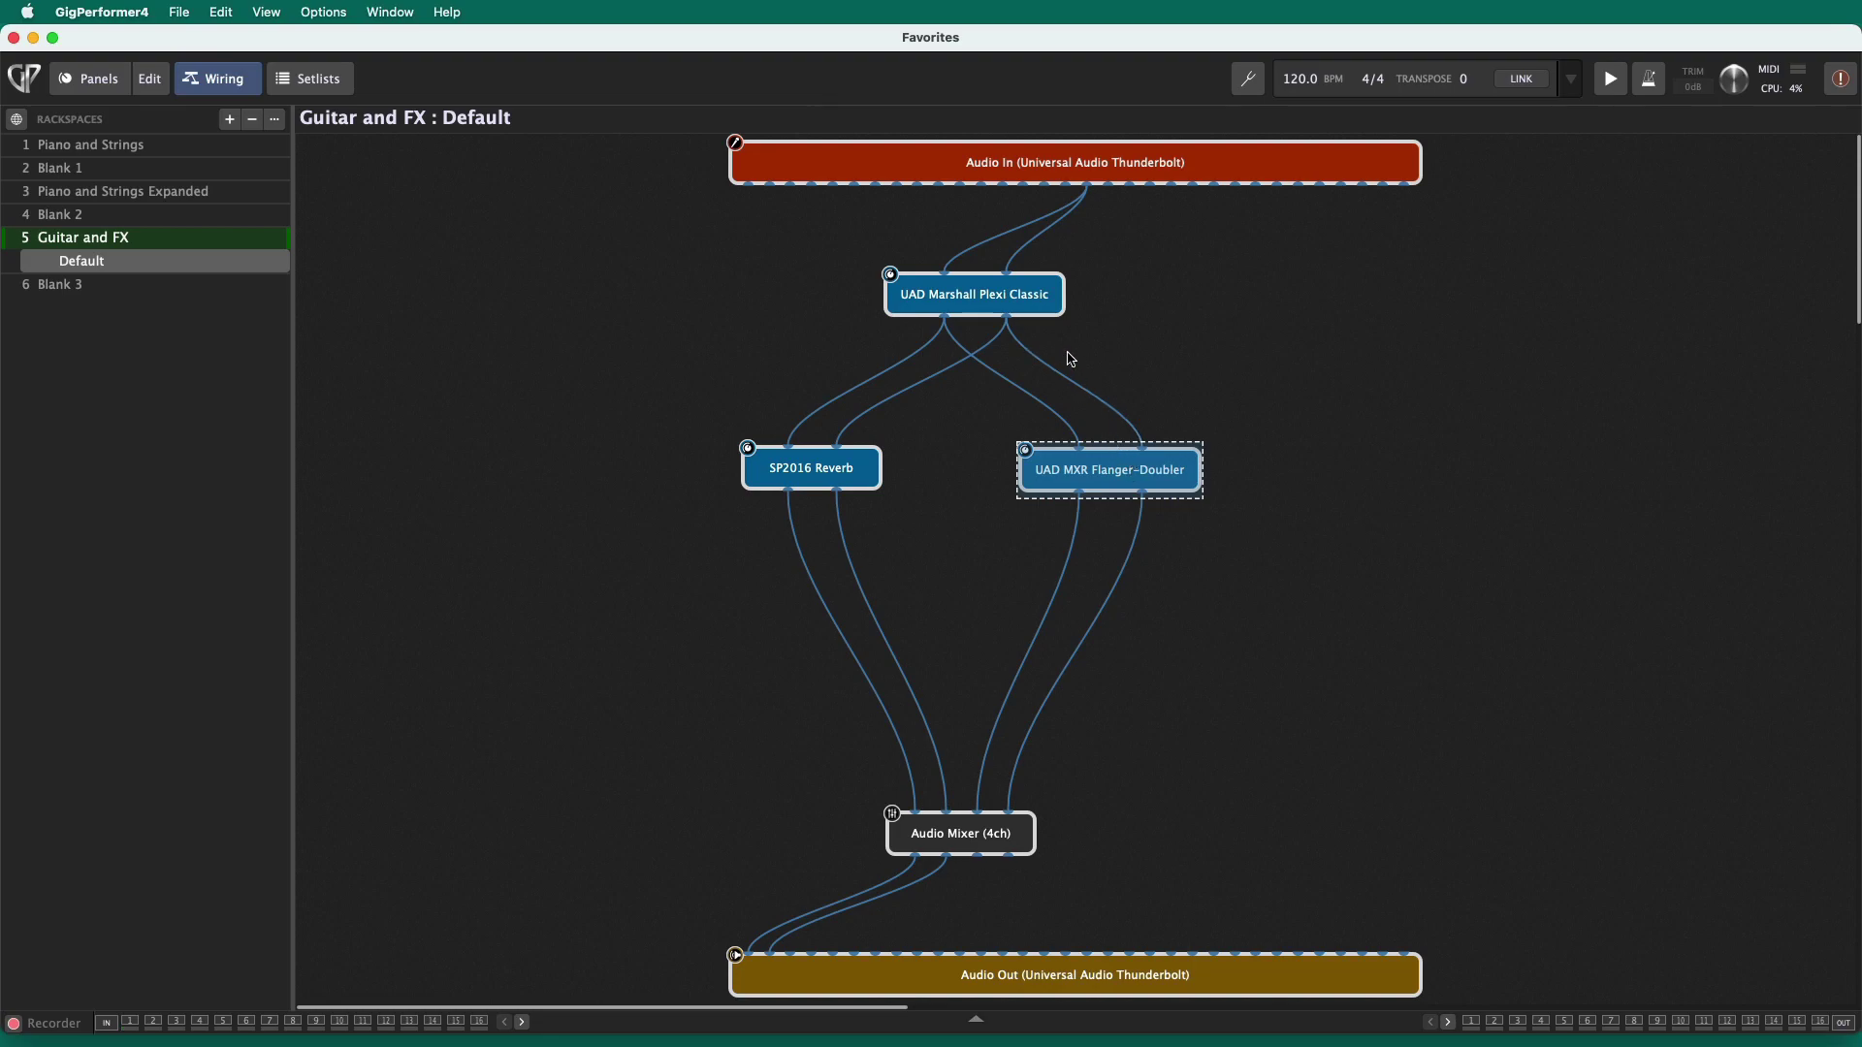
{"action": "left_click", "coordinate": [999, 302]}
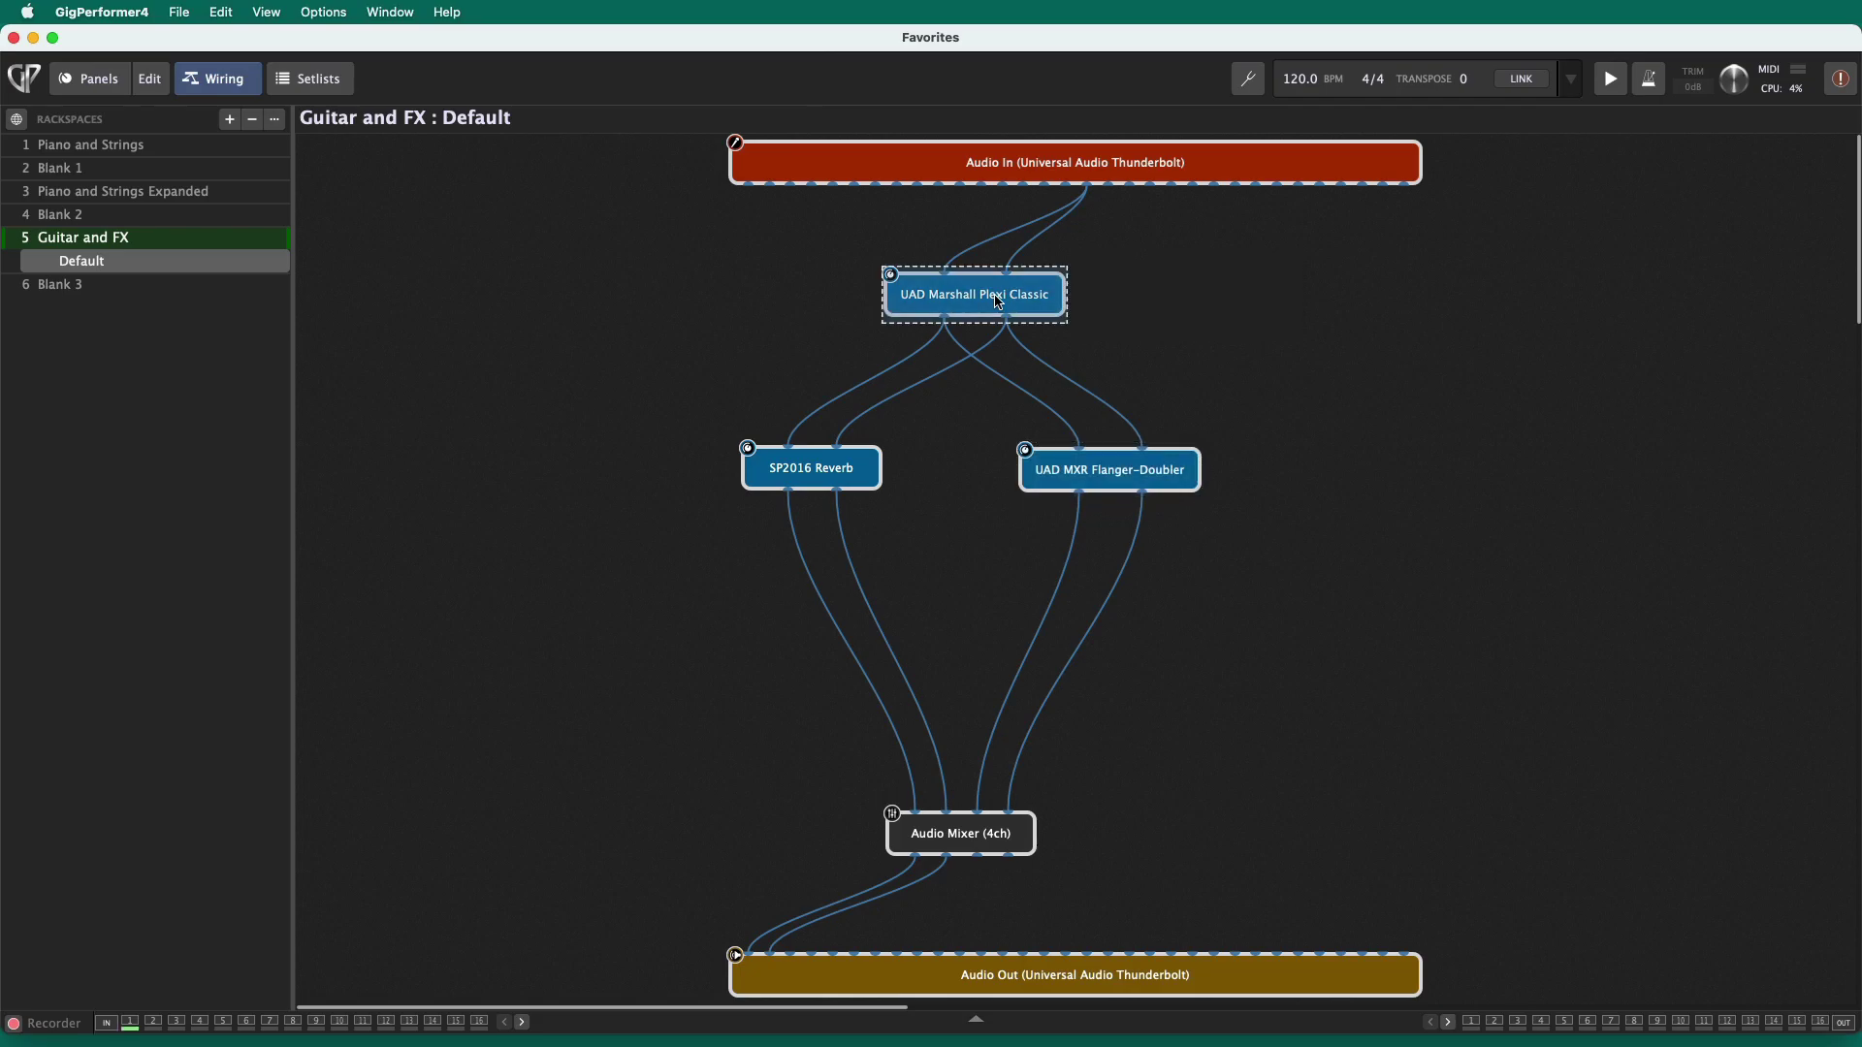
{"action": "left_click", "coordinate": [813, 482]}
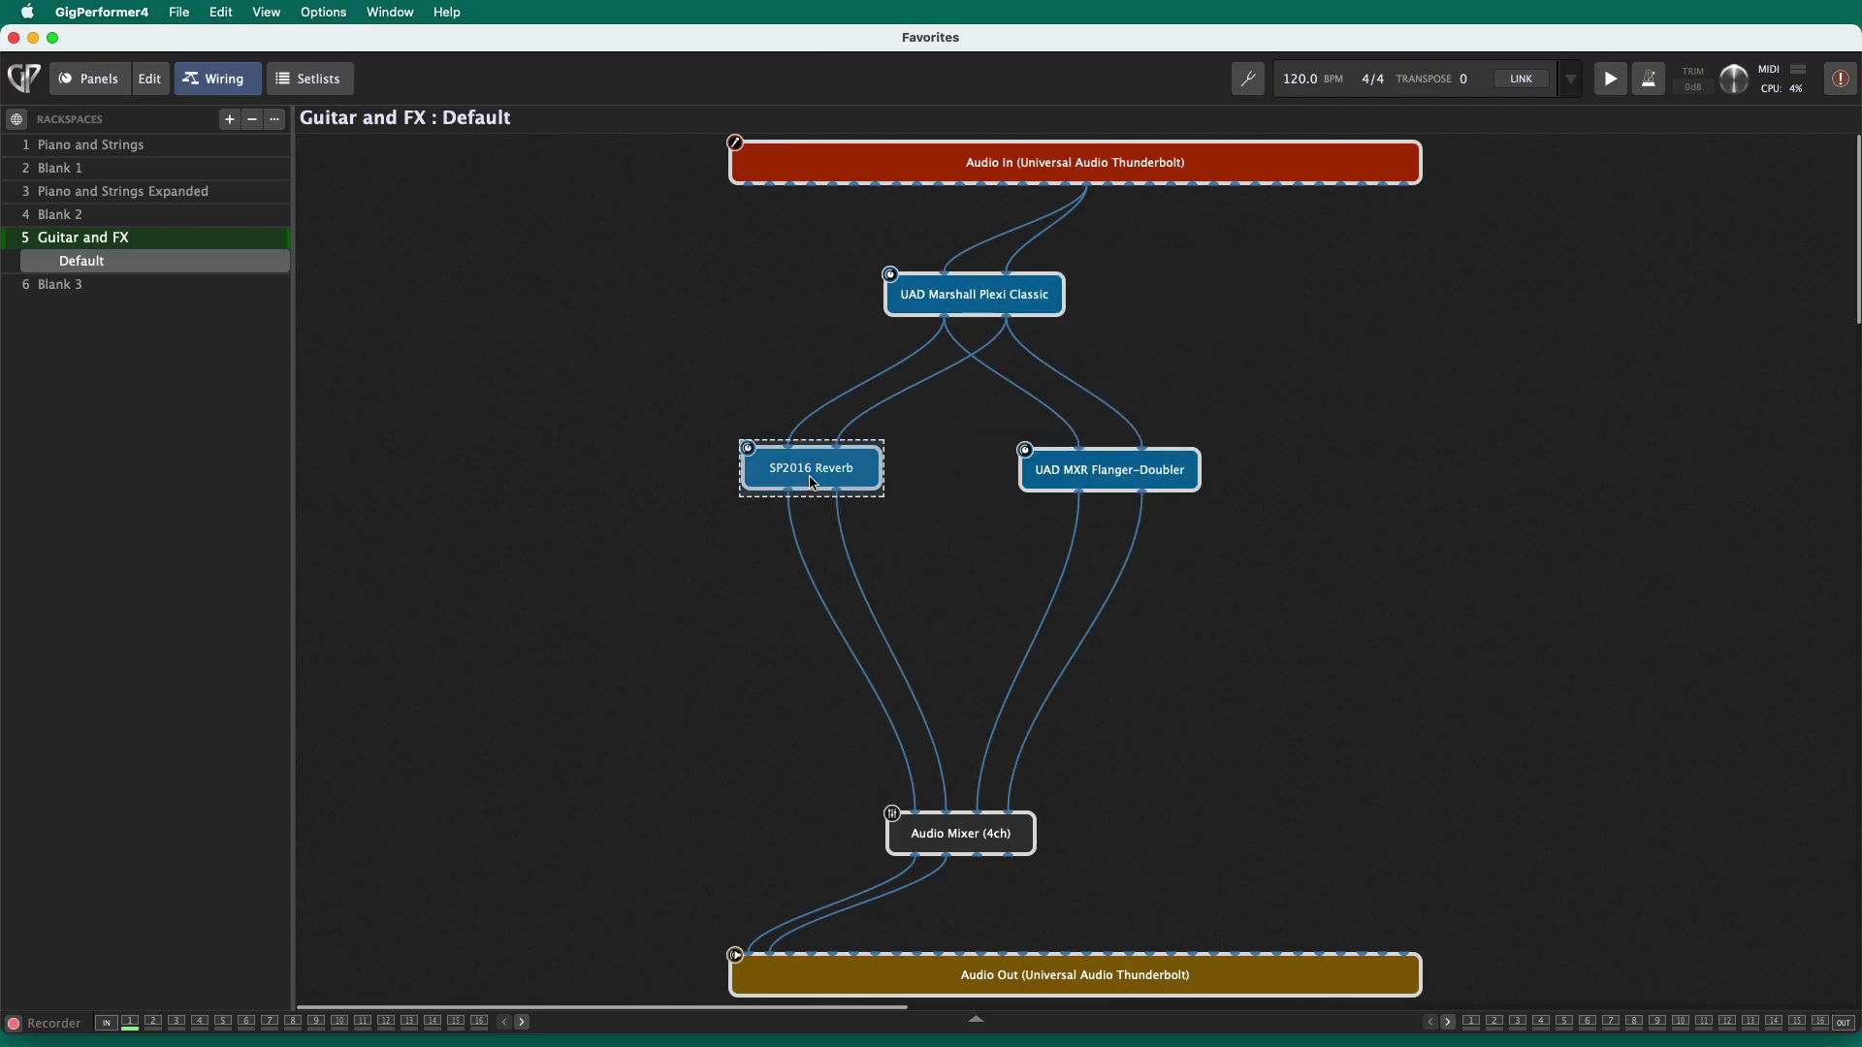
{"action": "left_click", "coordinate": [1114, 466]}
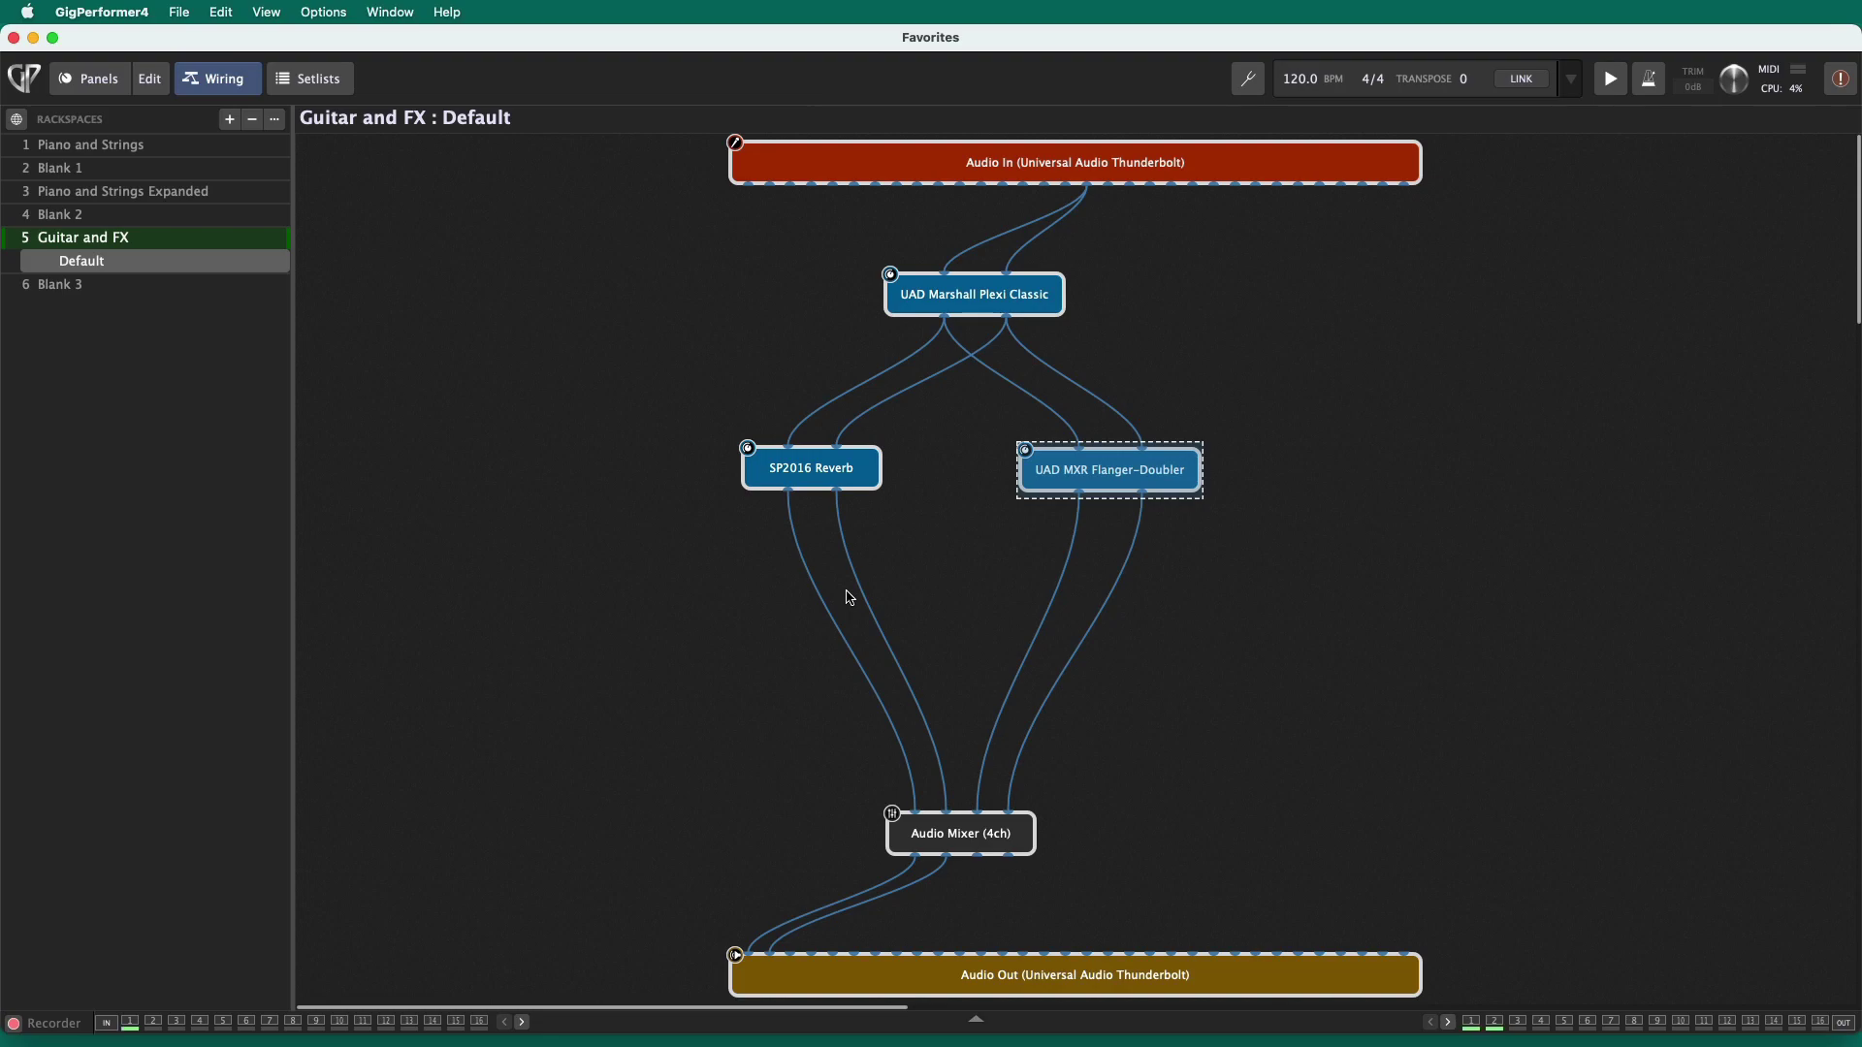
- Select all blocks with Cmd+A and save them as 'Flanged Guitar' in Gig Performer/Favorites
{"action": "key", "text": "super+a"}
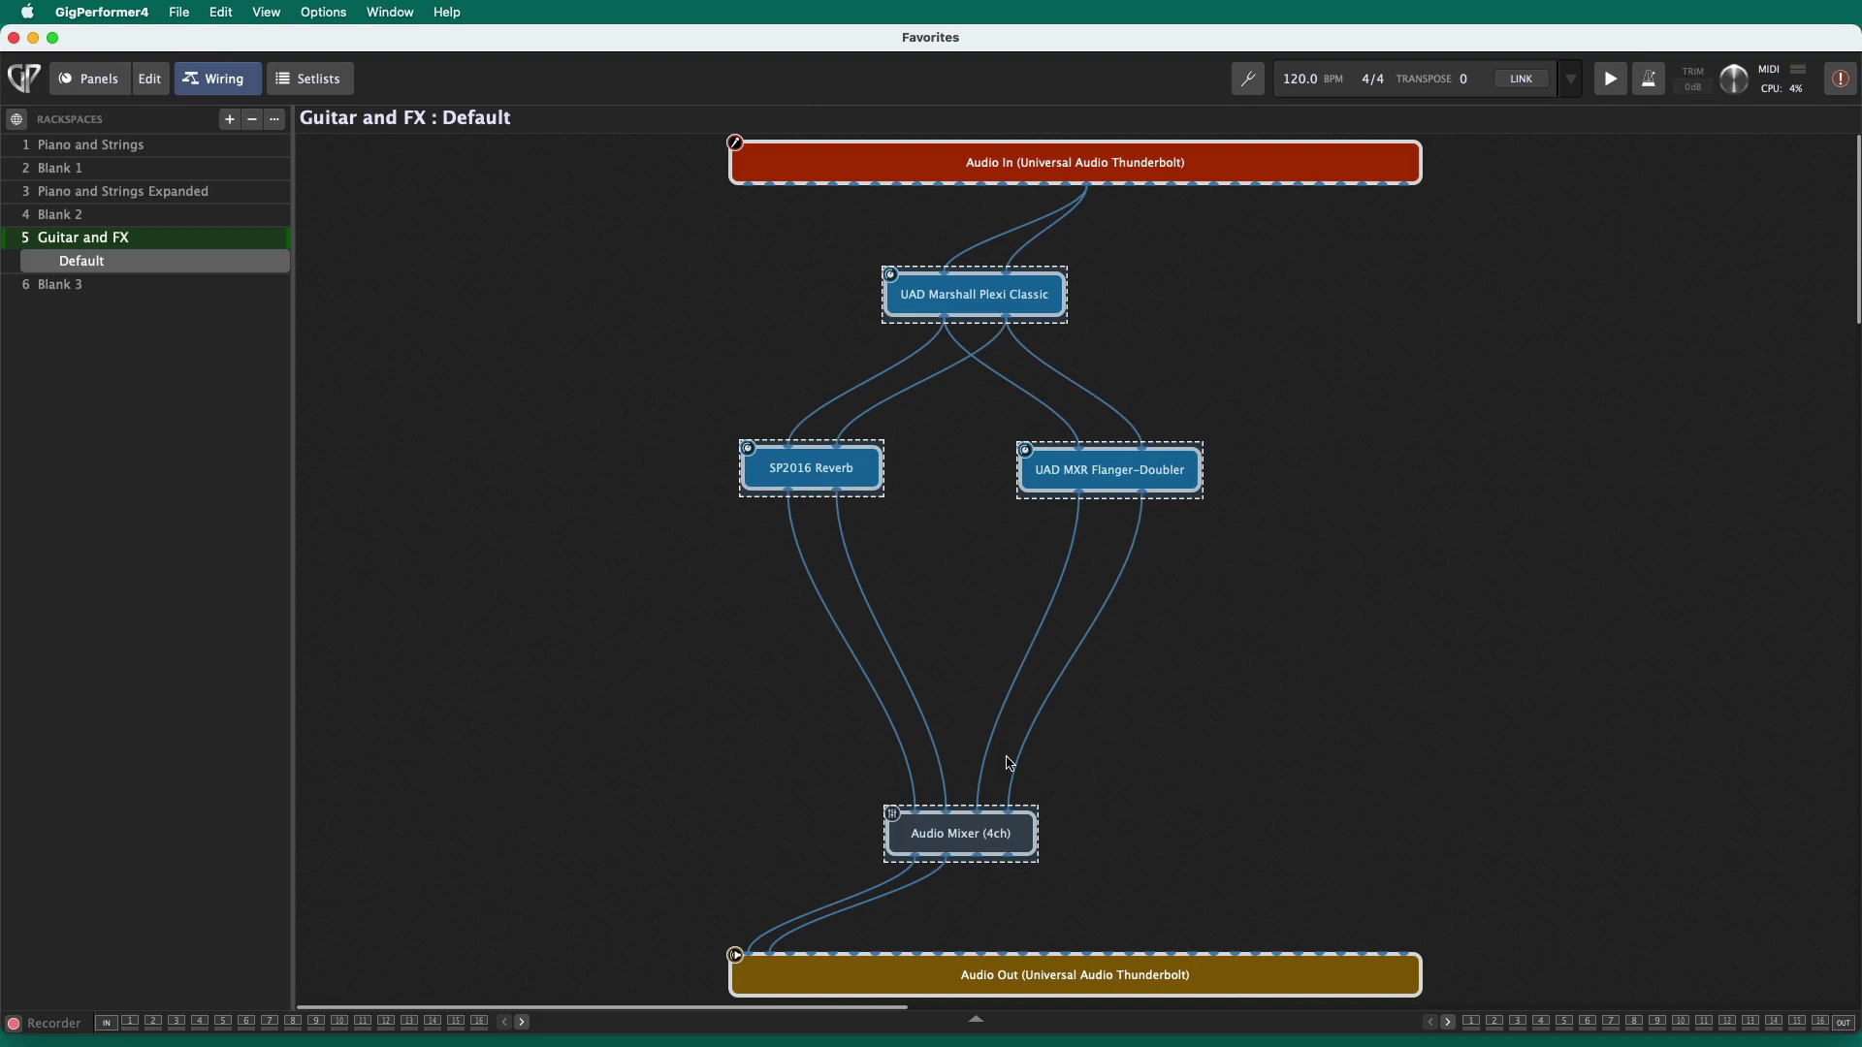
{"action": "right_click", "coordinate": [954, 836]}
{"action": "left_click", "coordinate": [989, 819]}
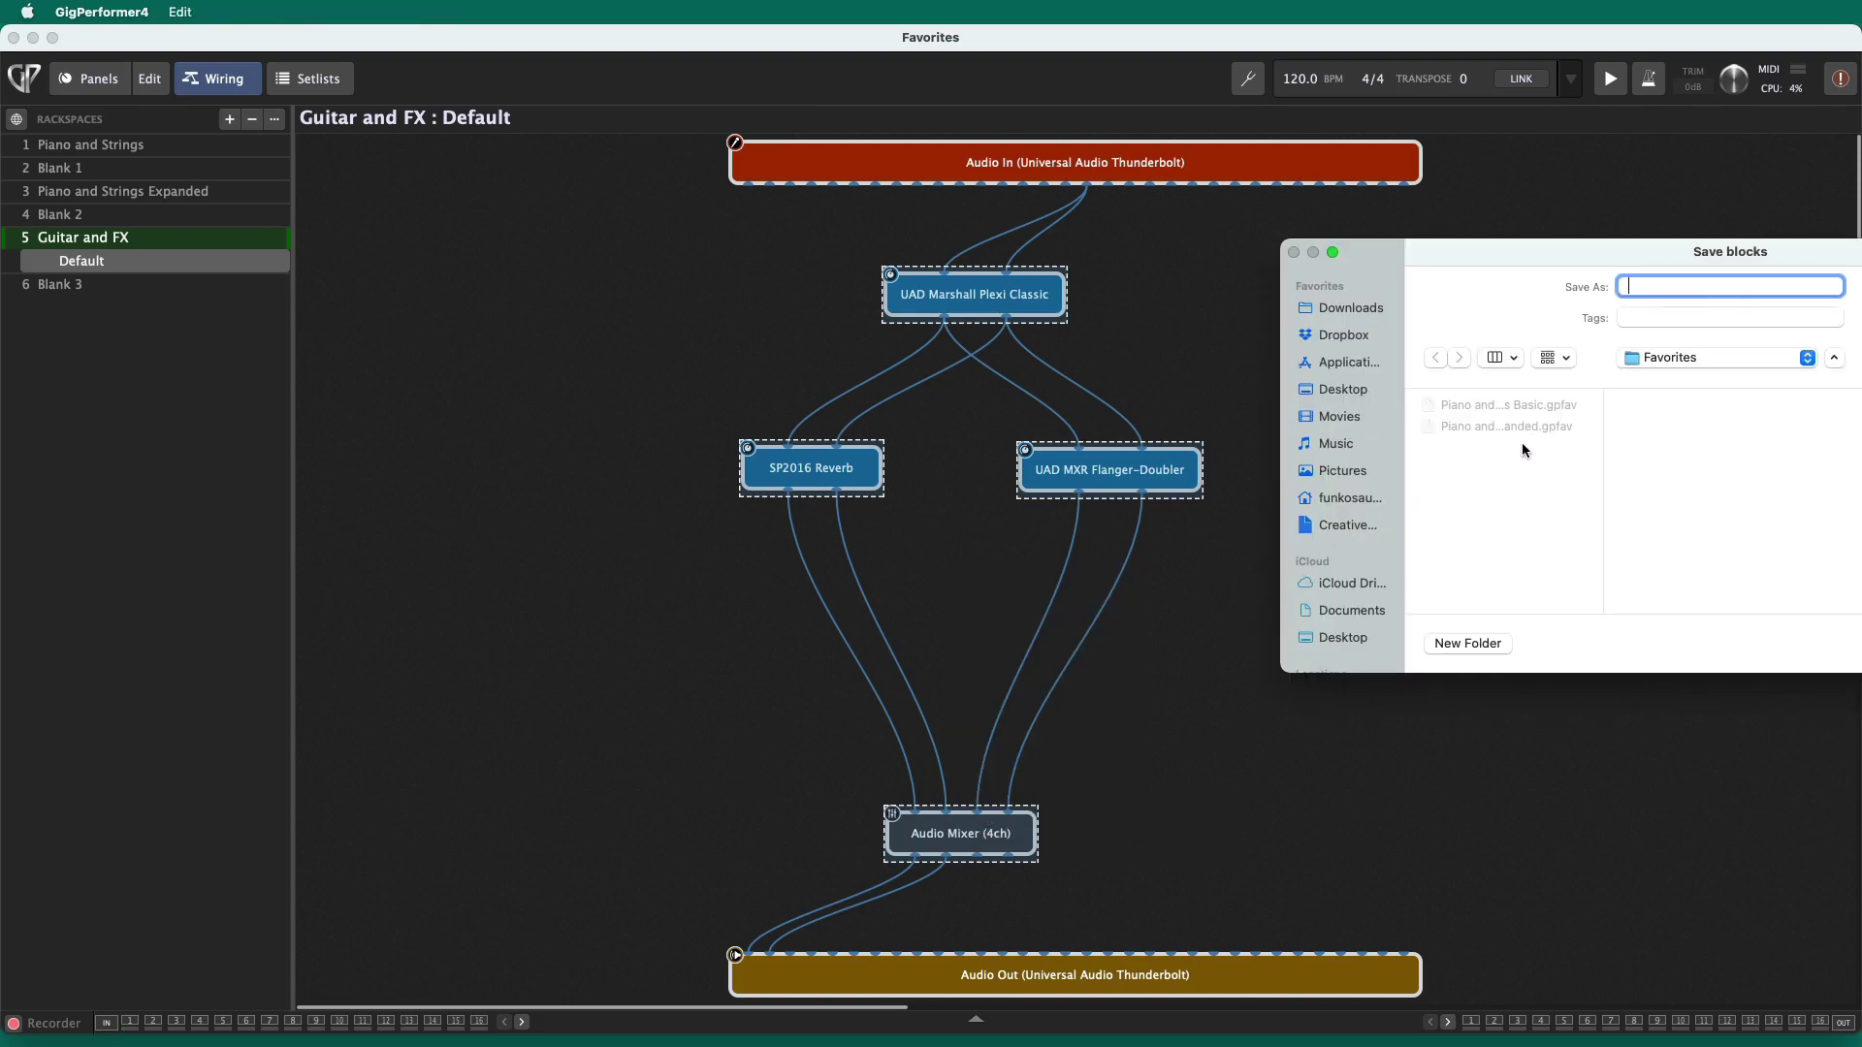
{"action": "left_click", "coordinate": [1521, 449]}
{"action": "left_click", "coordinate": [1670, 294]}
{"action": "type", "text": "Flanged Guitar"}
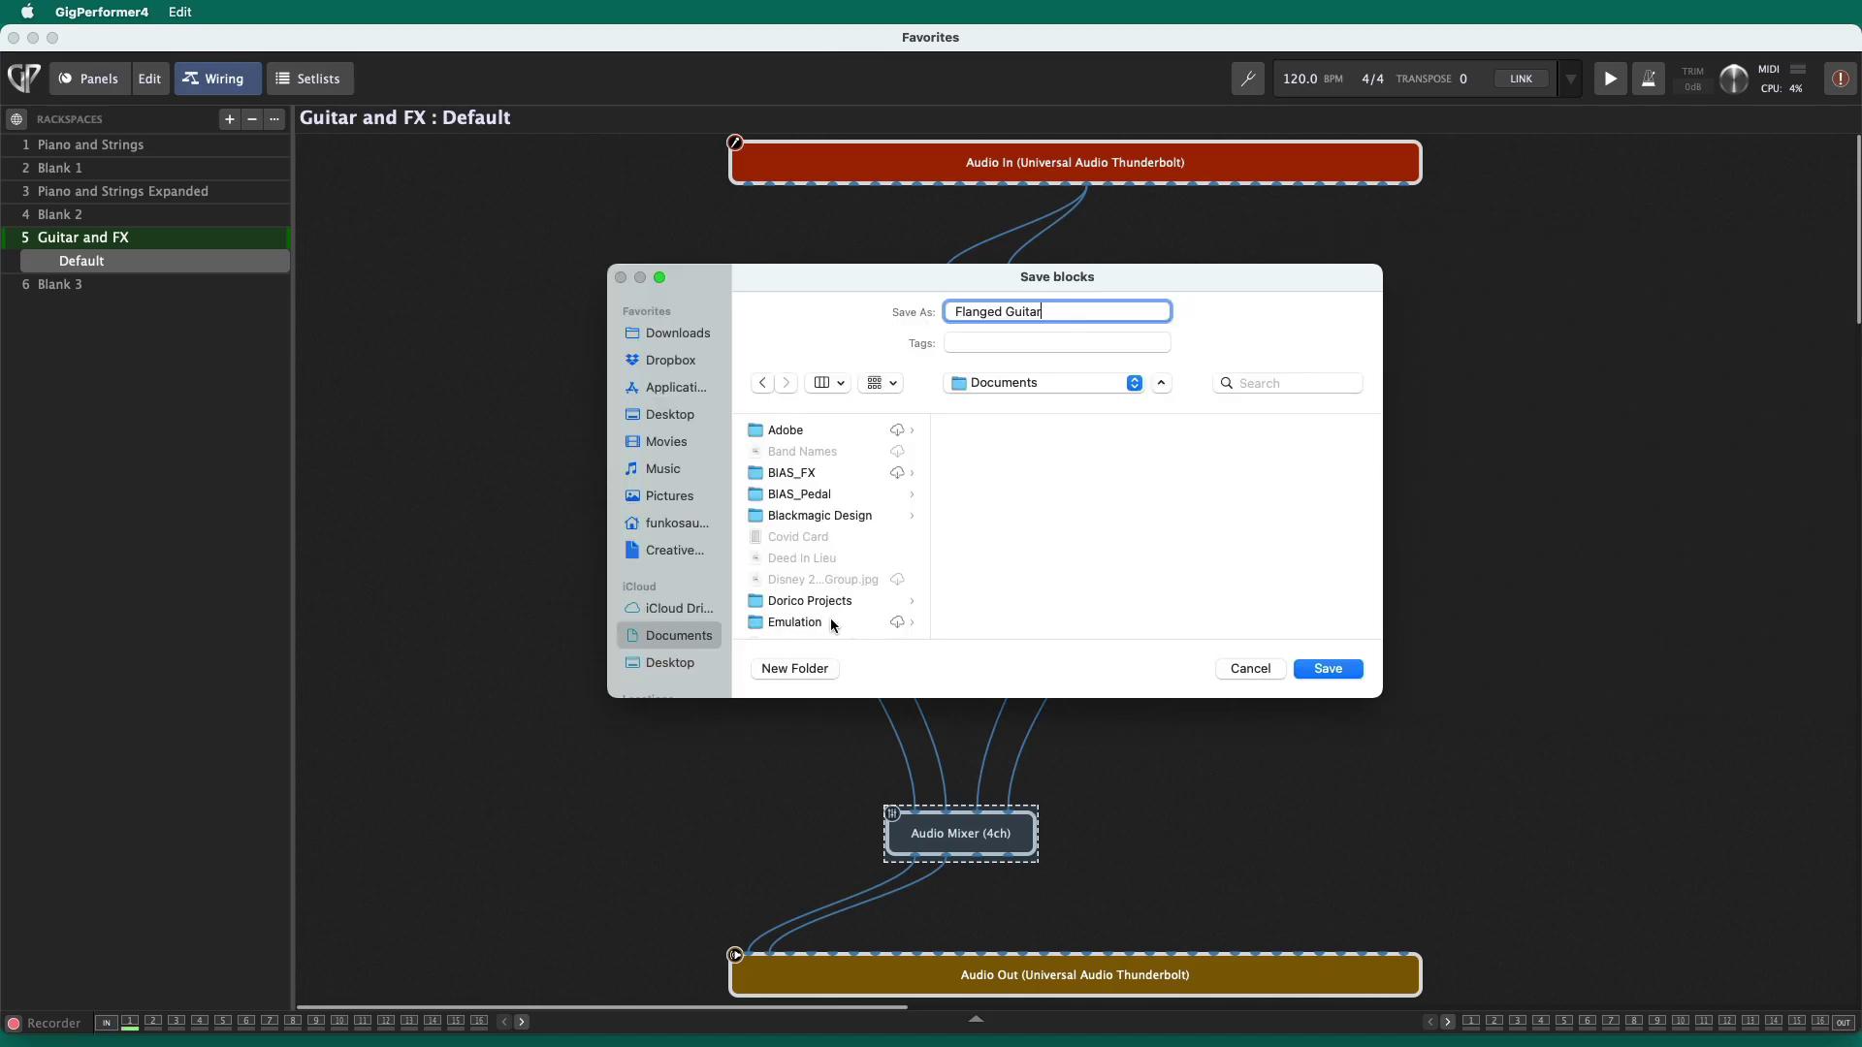
{"action": "scroll", "coordinate": [830, 611], "scroll_direction": "down", "scroll_amount": 5}
{"action": "left_click", "coordinate": [820, 544]}
{"action": "left_click", "coordinate": [988, 430]}
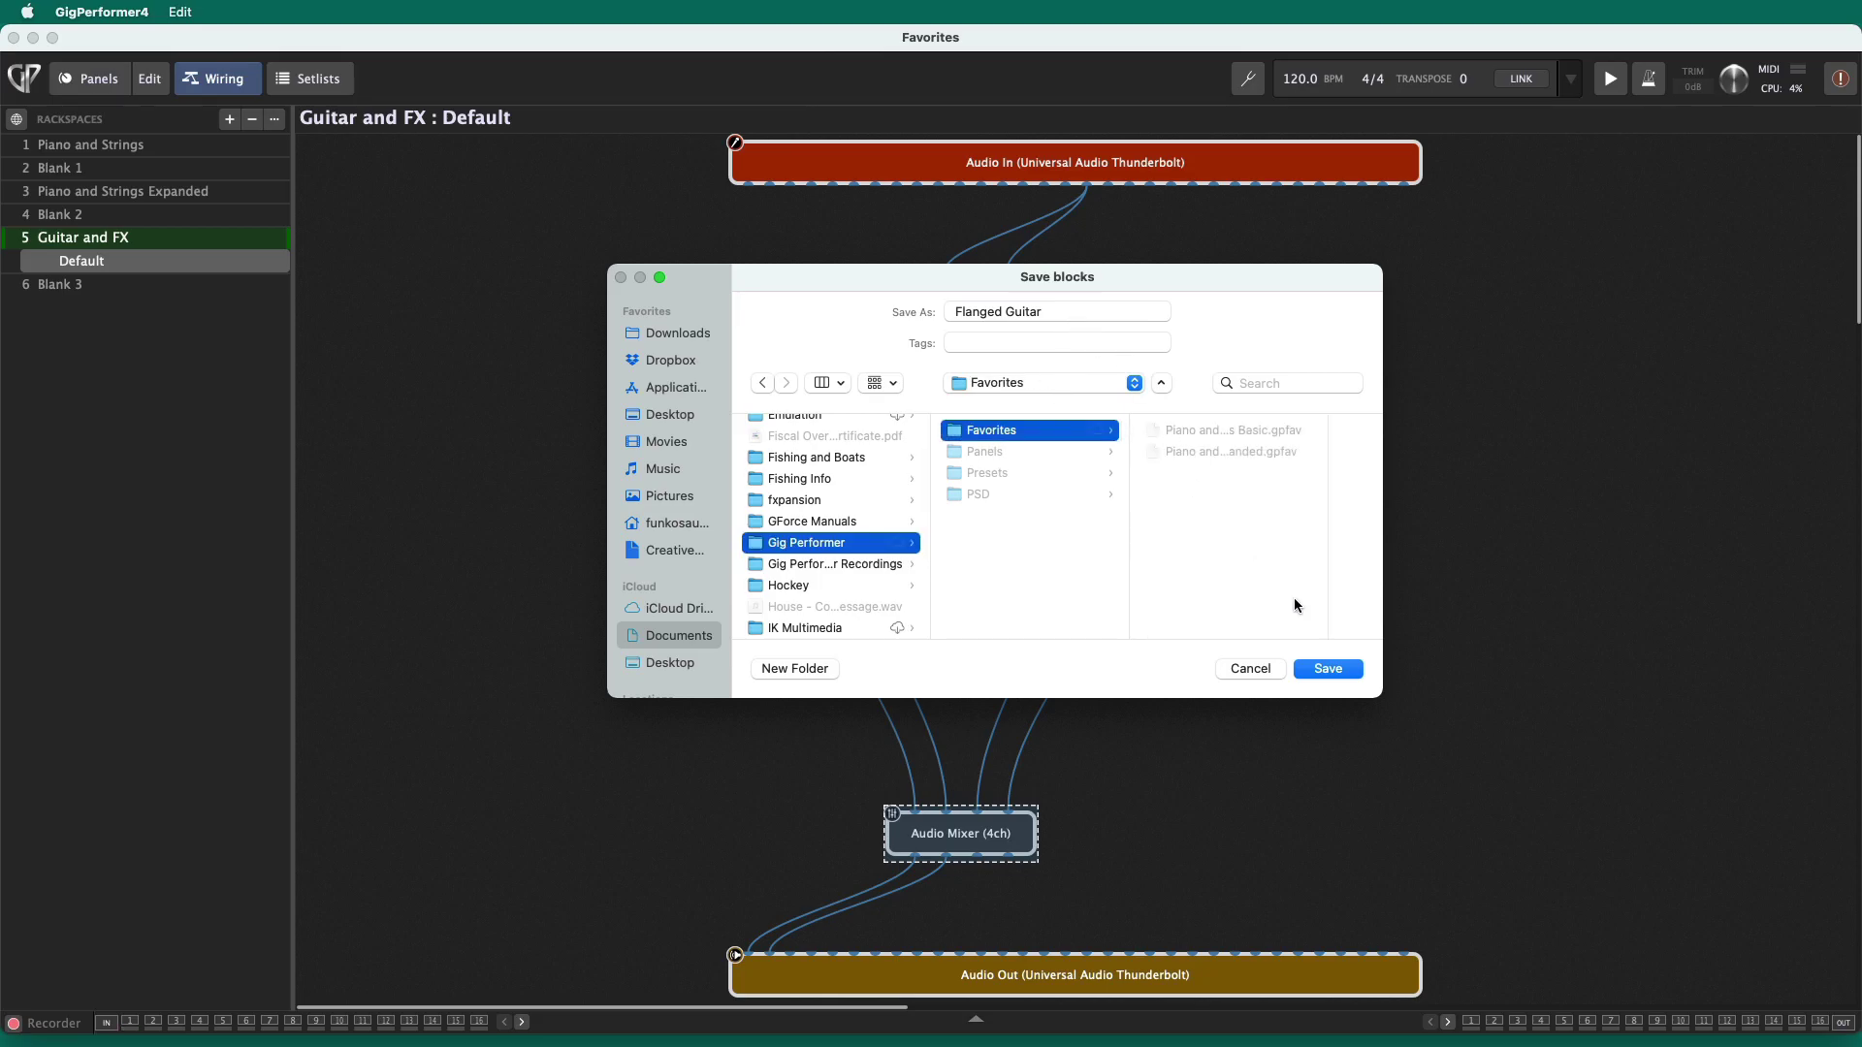
{"action": "left_click", "coordinate": [1326, 667]}
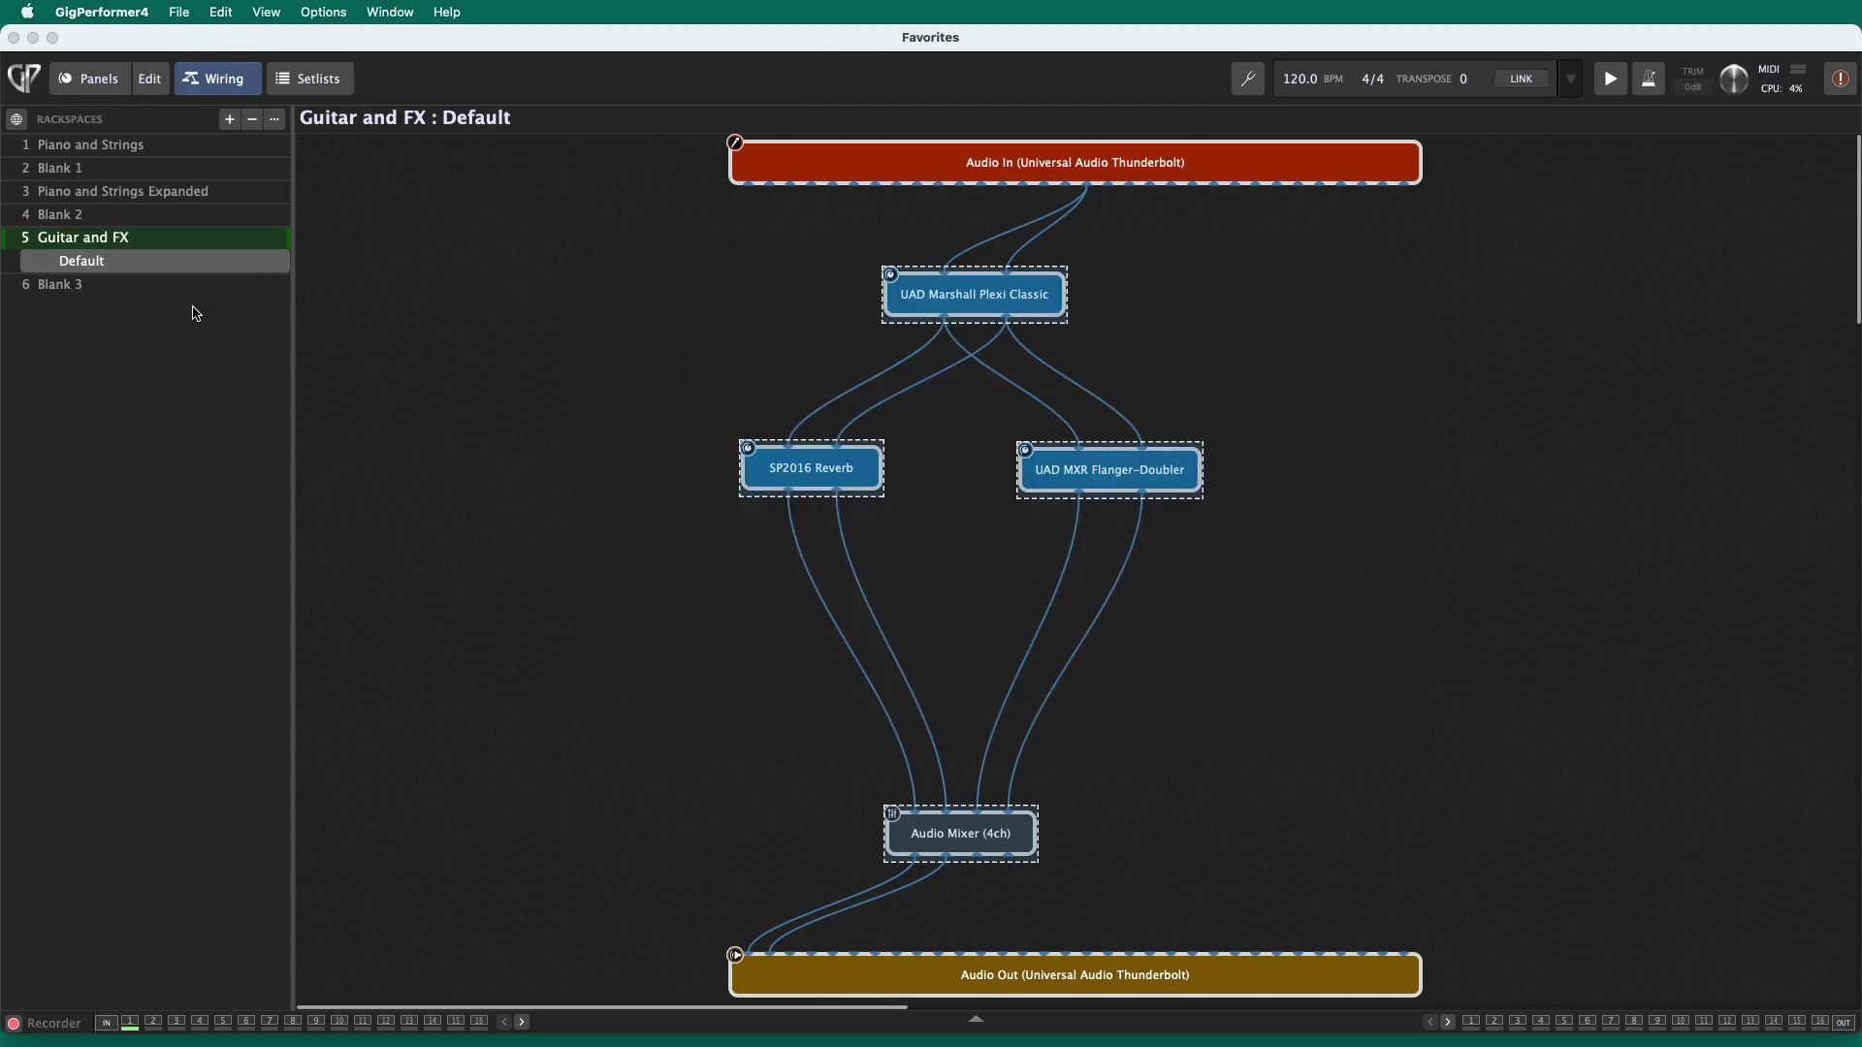
- Insert the Flanged Guitar favorite into Blank 3 and place the group below Audio In
{"action": "left_click", "coordinate": [163, 285]}
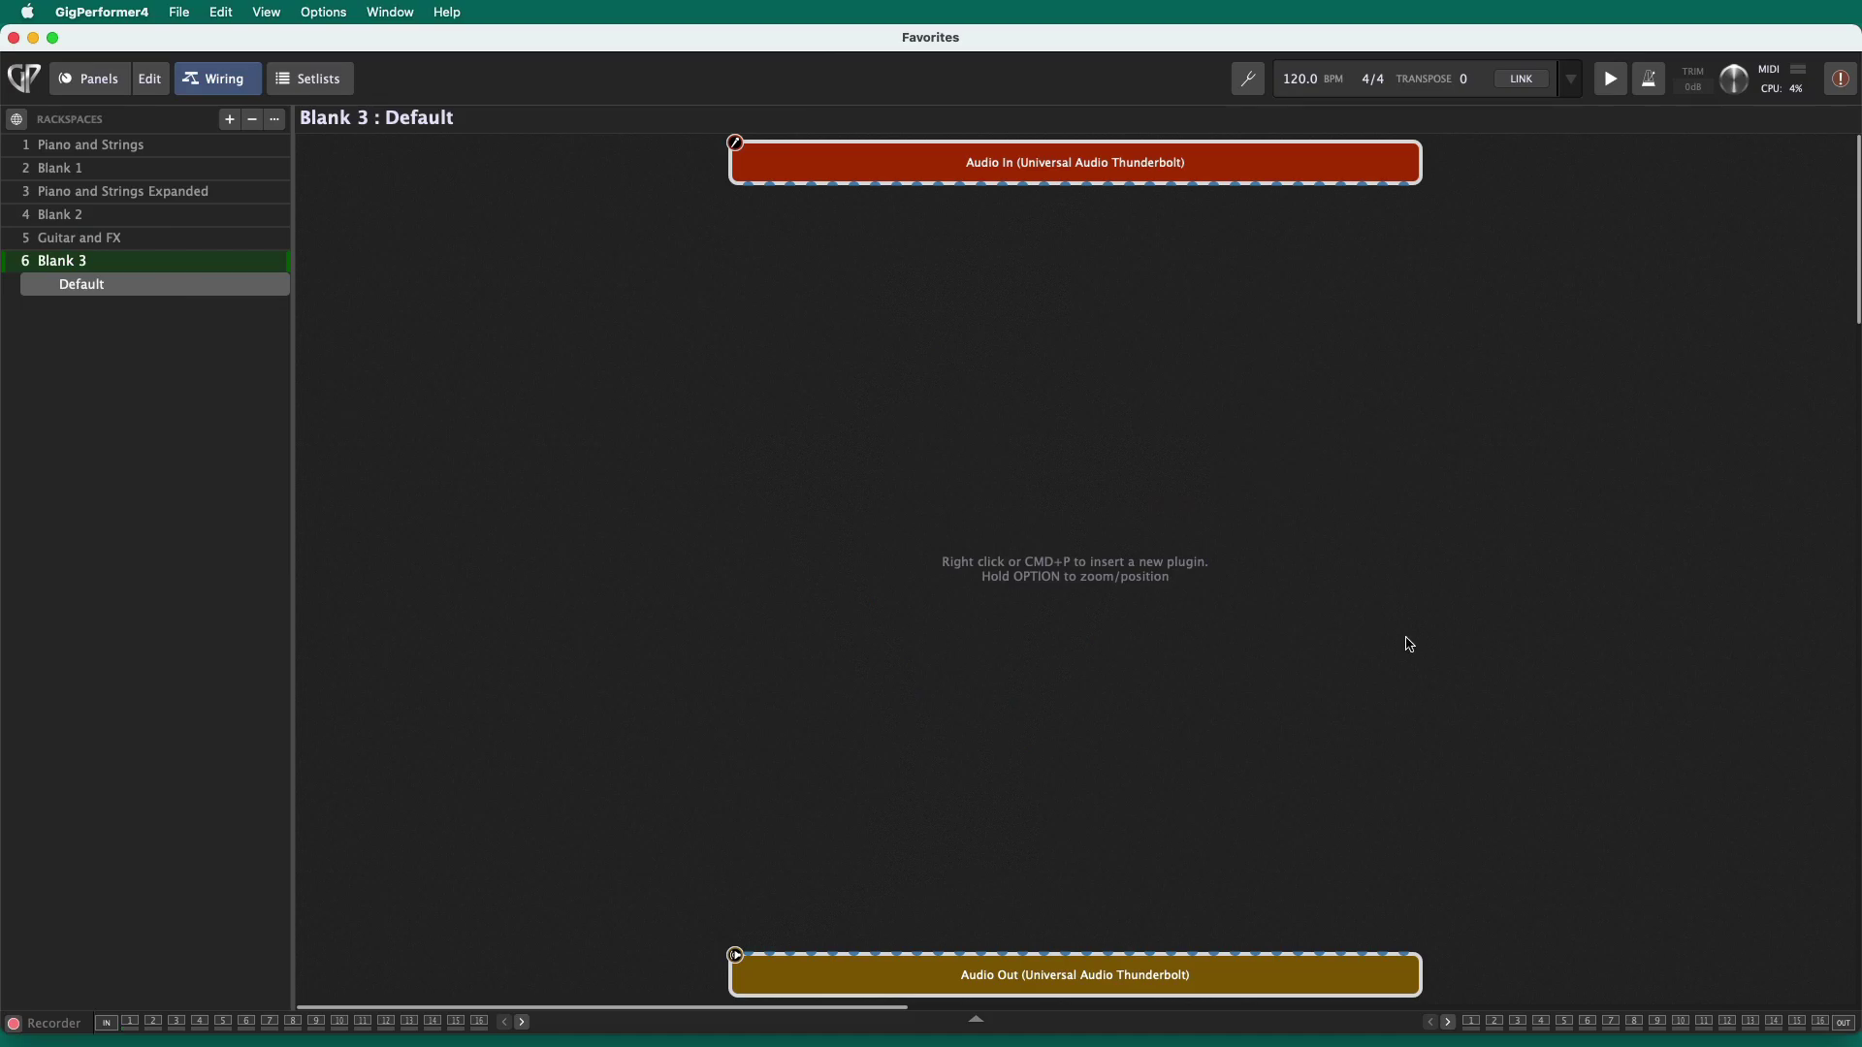
{"action": "right_click", "coordinate": [1002, 370]}
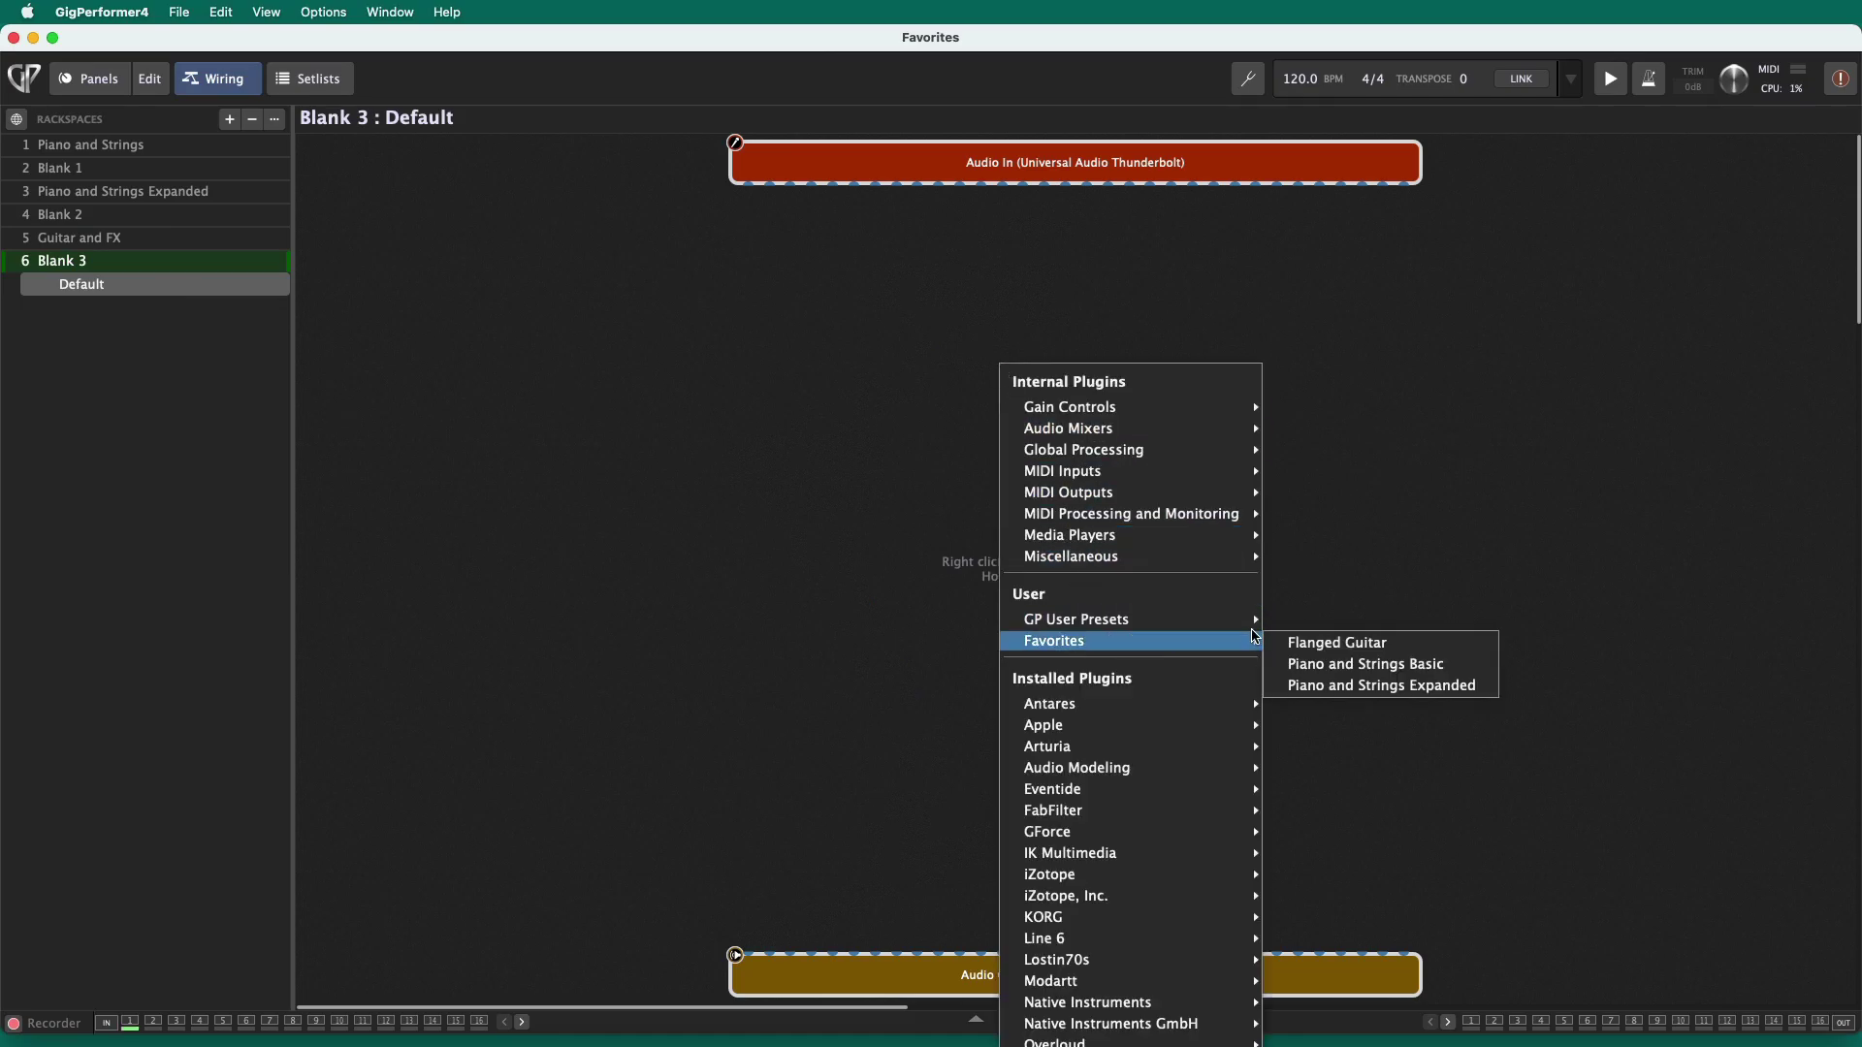
{"action": "left_click", "coordinate": [1294, 645]}
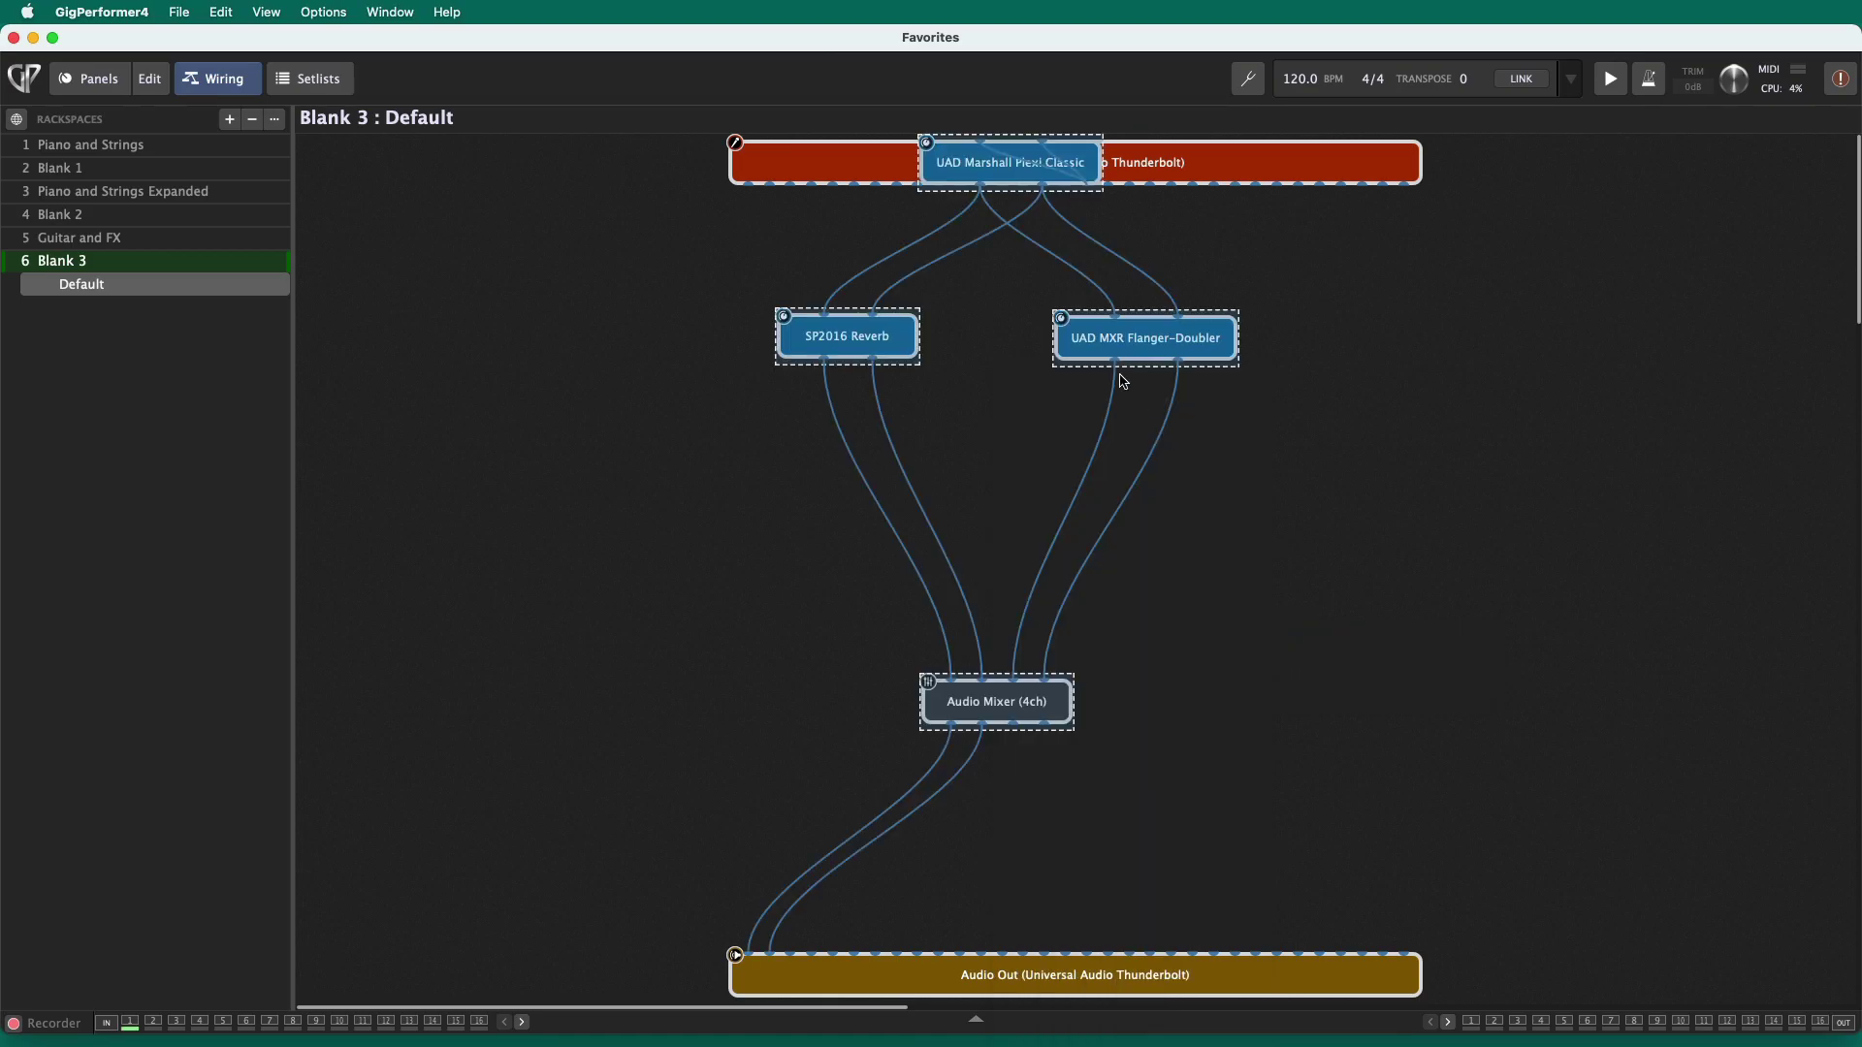
{"action": "left_click_drag", "start_coordinate": [1027, 177], "coordinate": [1041, 310]}
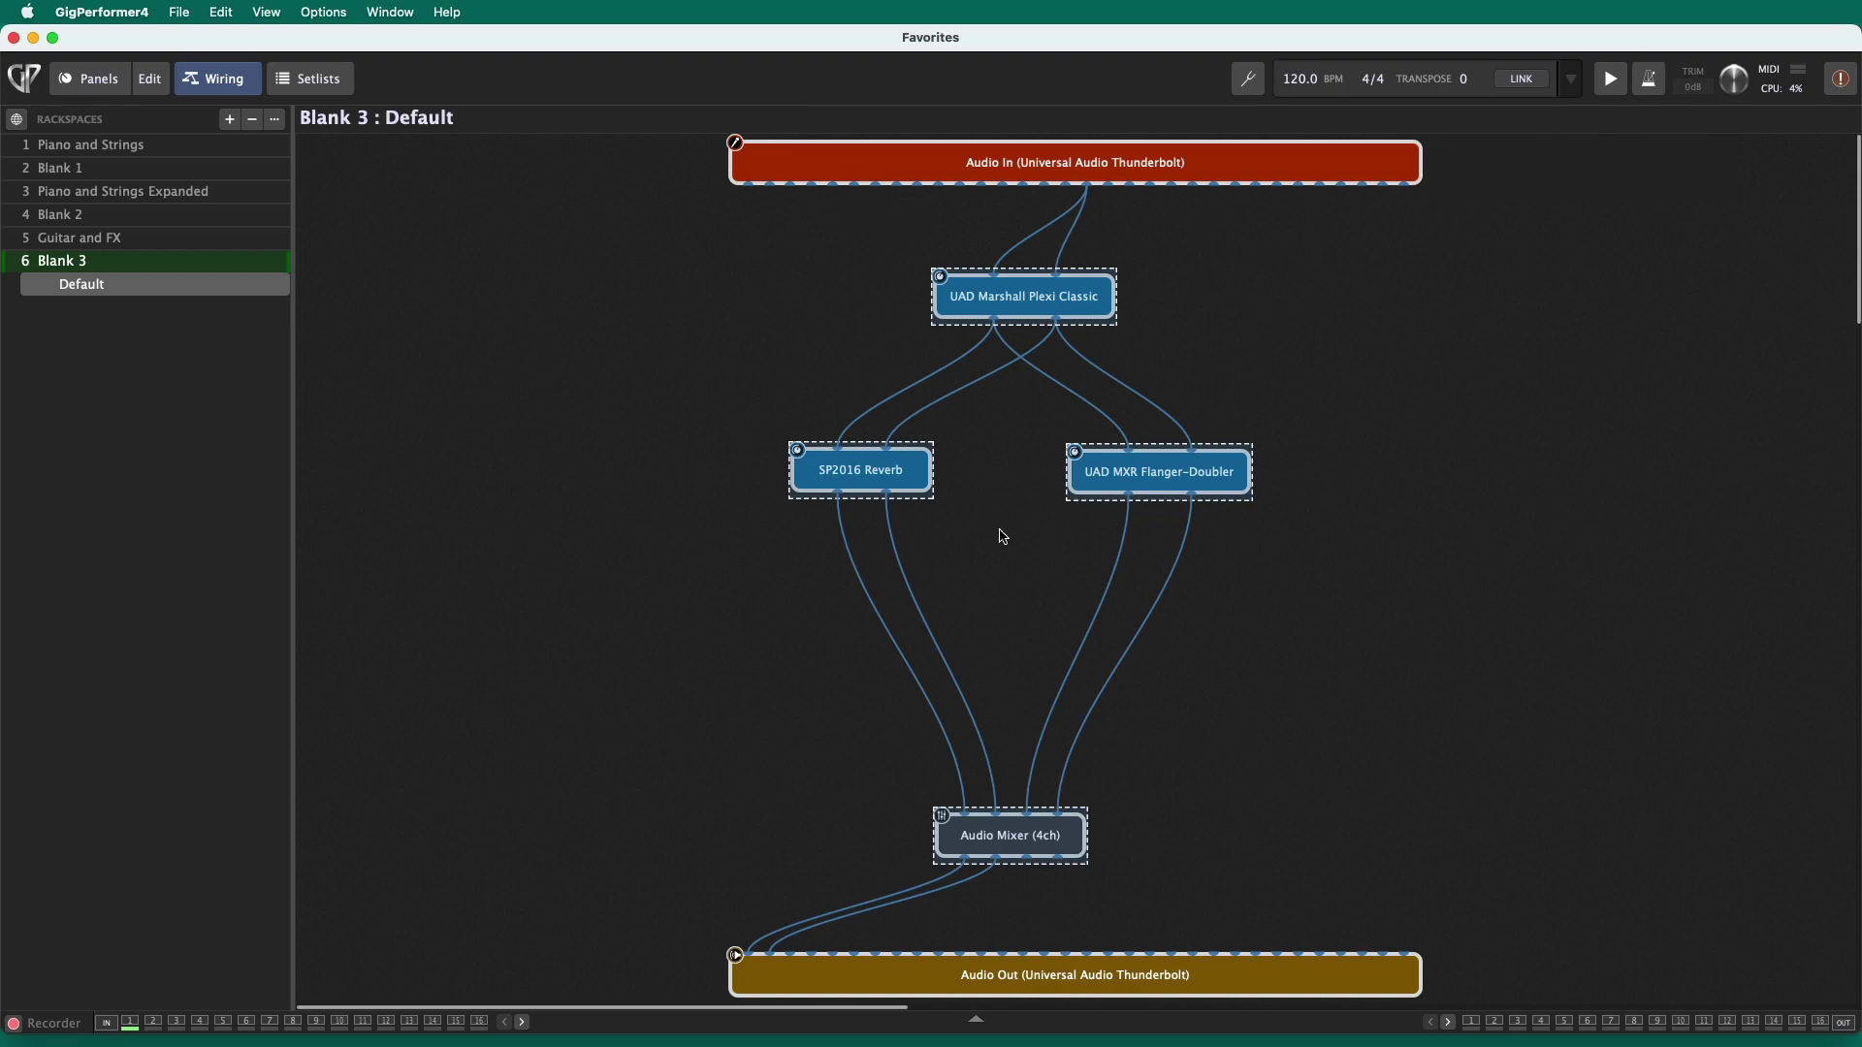
- Lower Audio Mixer (4ch) channels 3-4 to -15.6 dB, leaving channels 1-2 at -9.3 dB
{"action": "left_click", "coordinate": [1030, 617]}
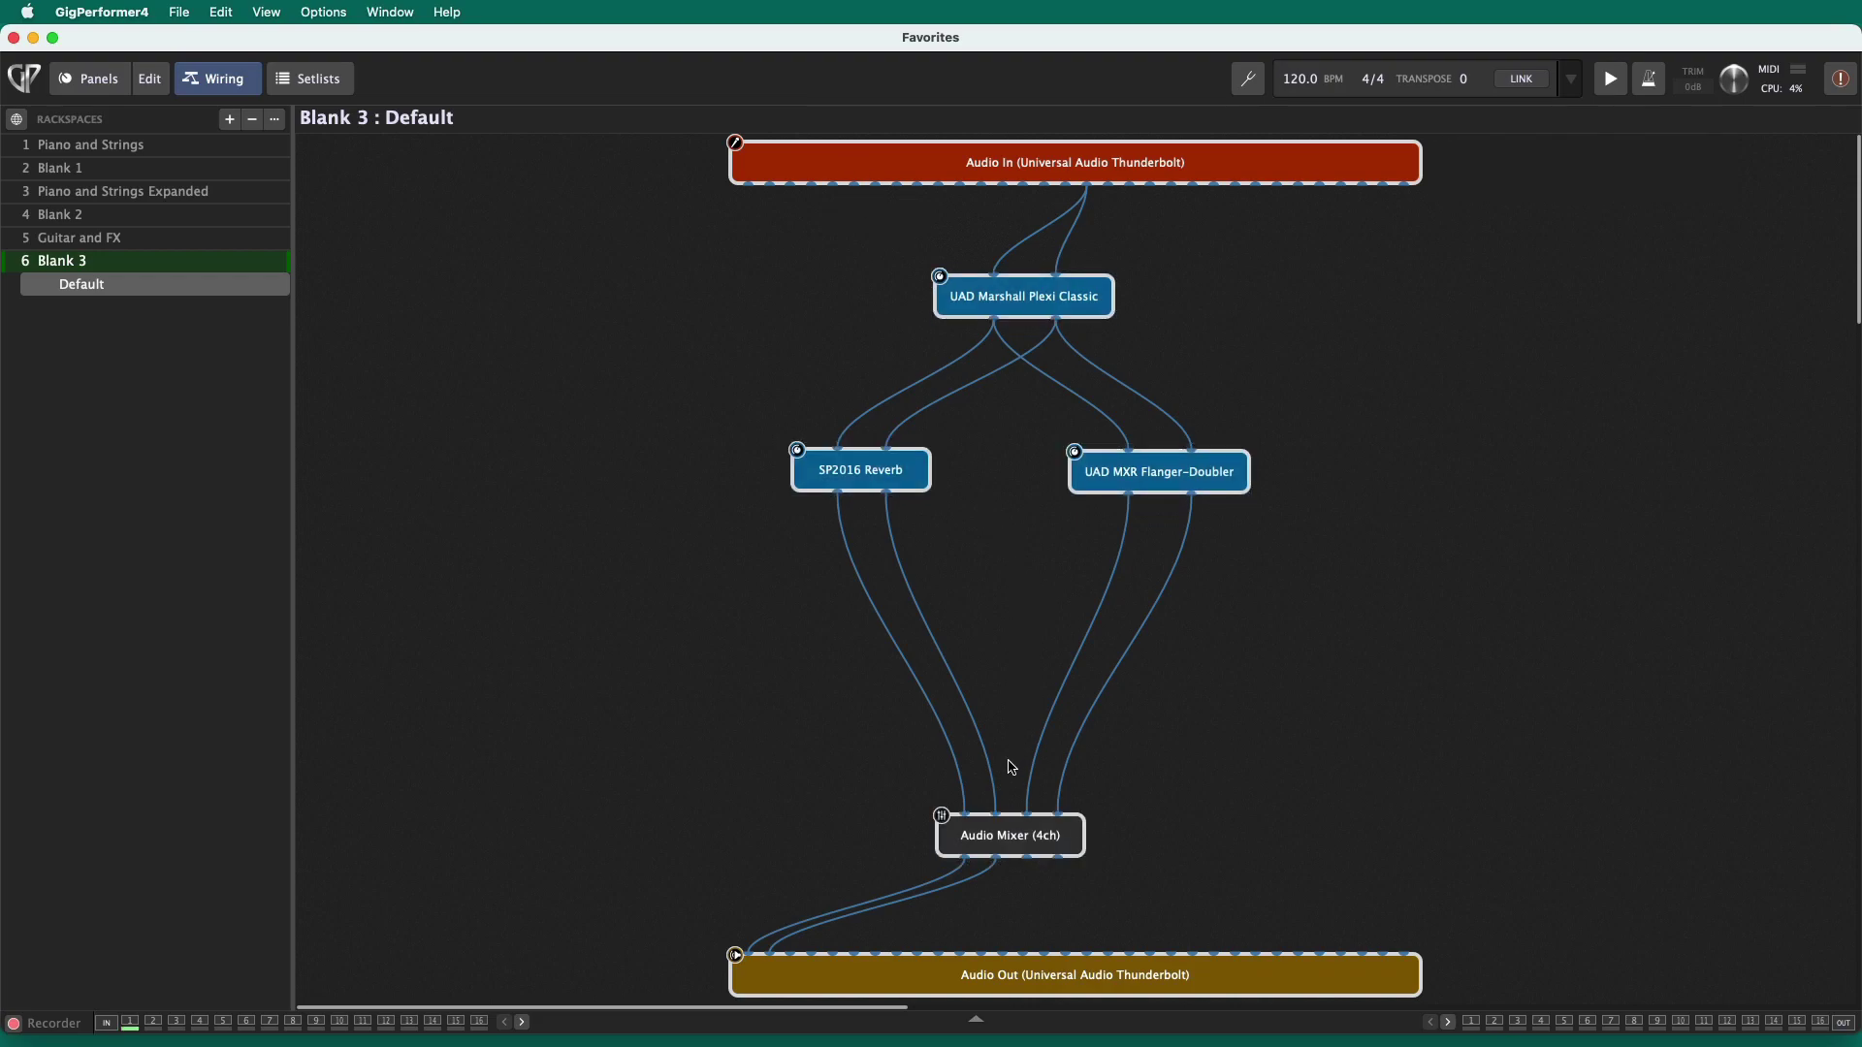
{"action": "double_click", "coordinate": [1011, 837]}
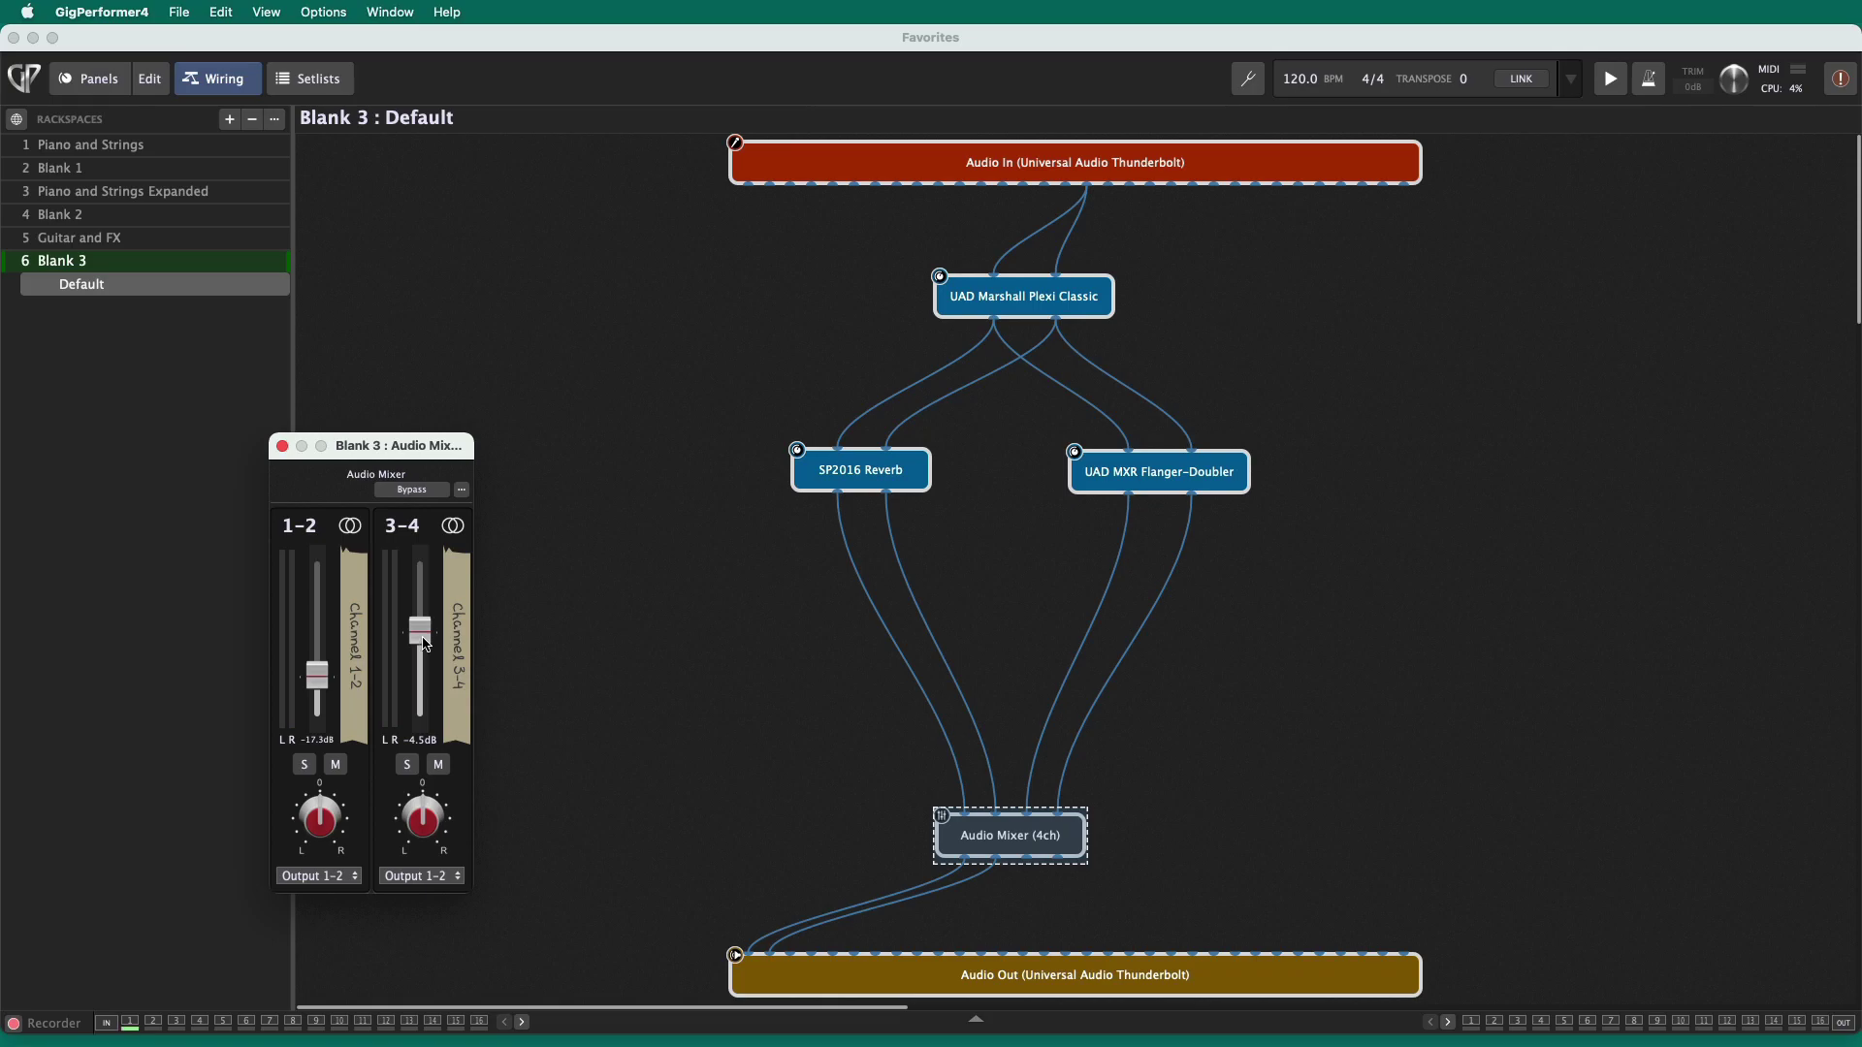
{"action": "mouse_move", "coordinate": [426, 646]}
{"action": "left_mouse_down"}
{"action": "mouse_move", "coordinate": [426, 675]}
{"action": "mouse_move", "coordinate": [319, 652]}
{"action": "mouse_move", "coordinate": [415, 676]}
{"action": "left_mouse_up"}
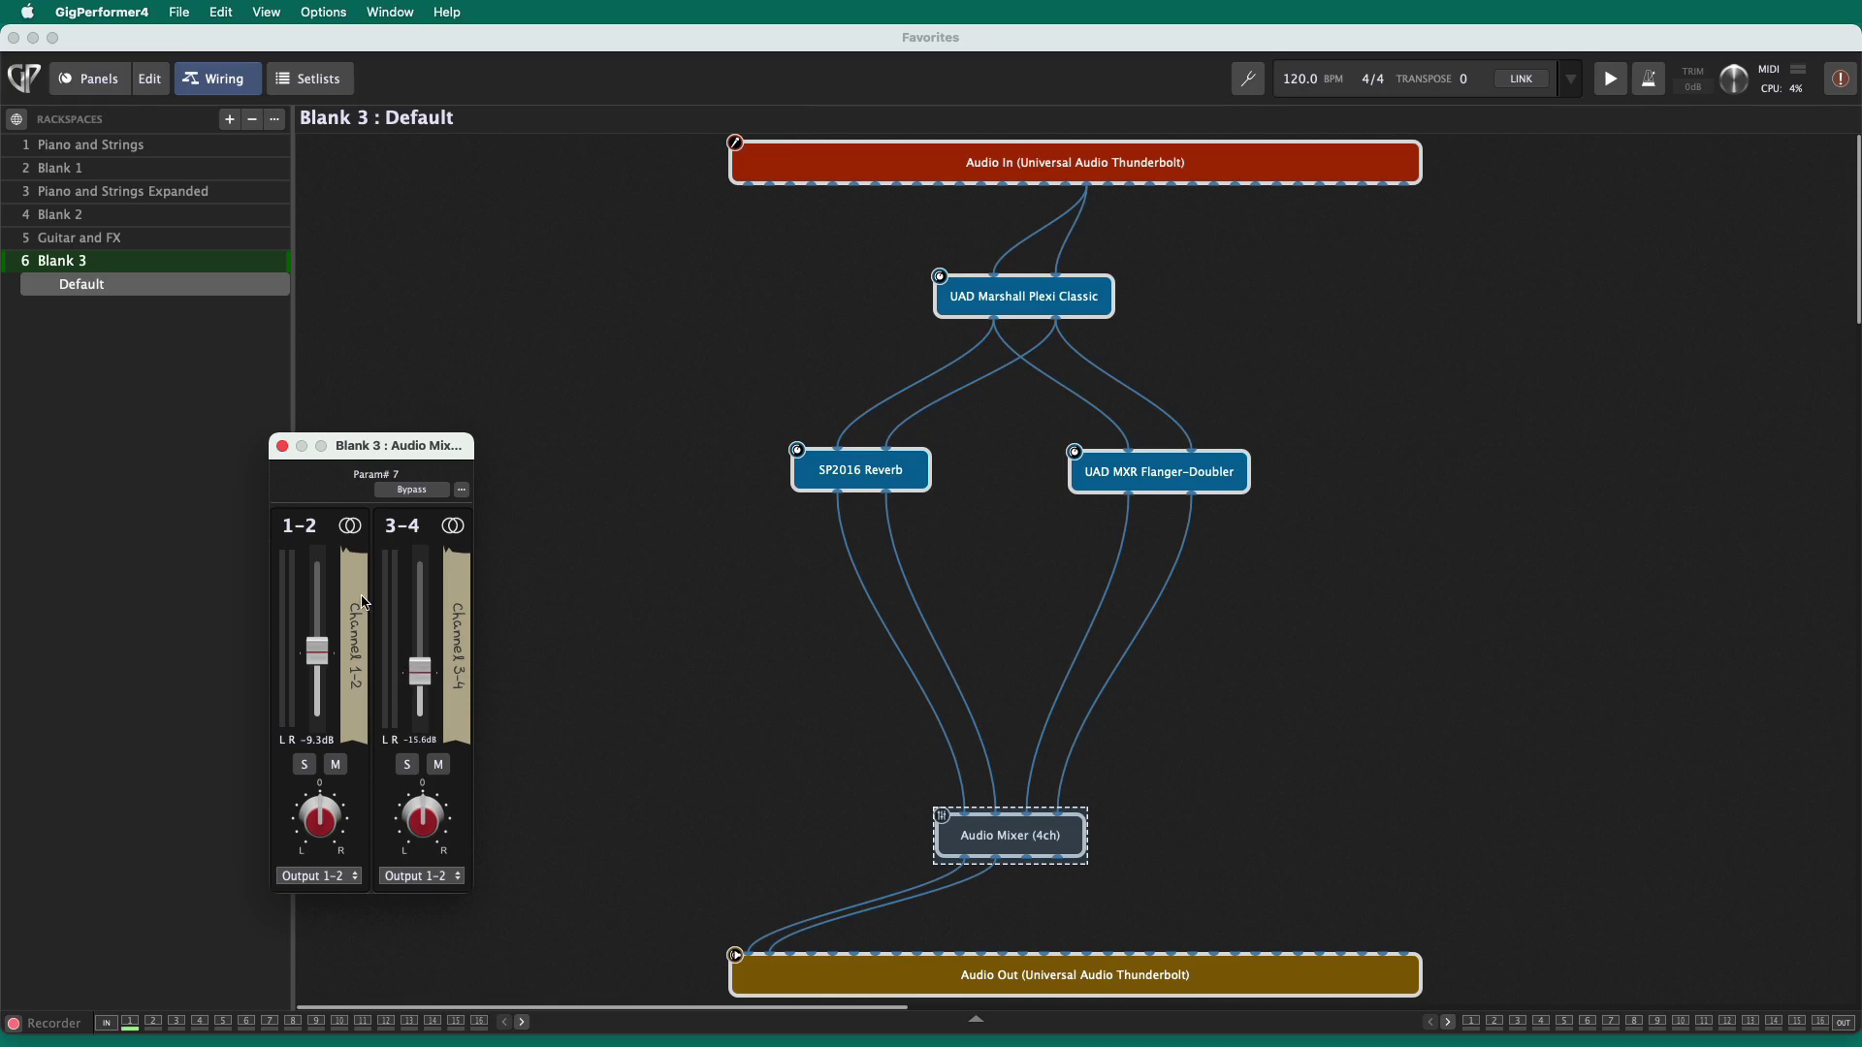
{"action": "left_click", "coordinate": [282, 446]}
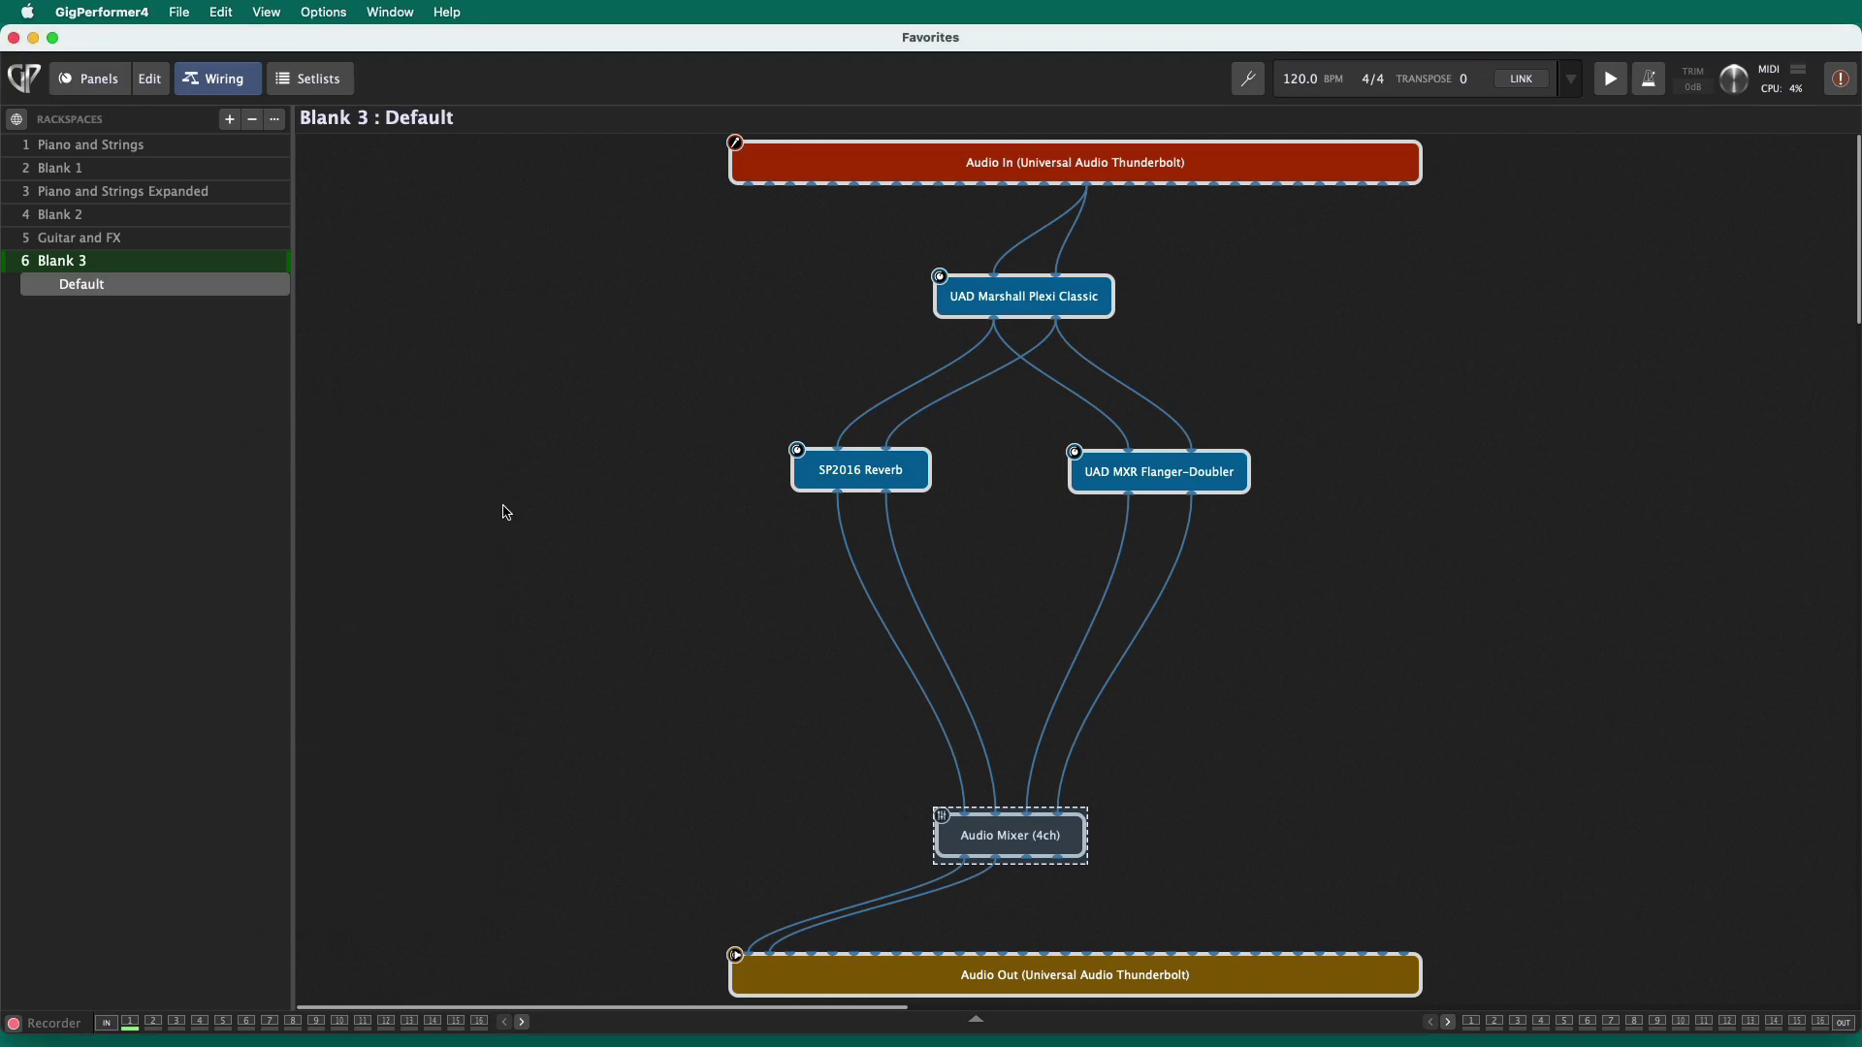